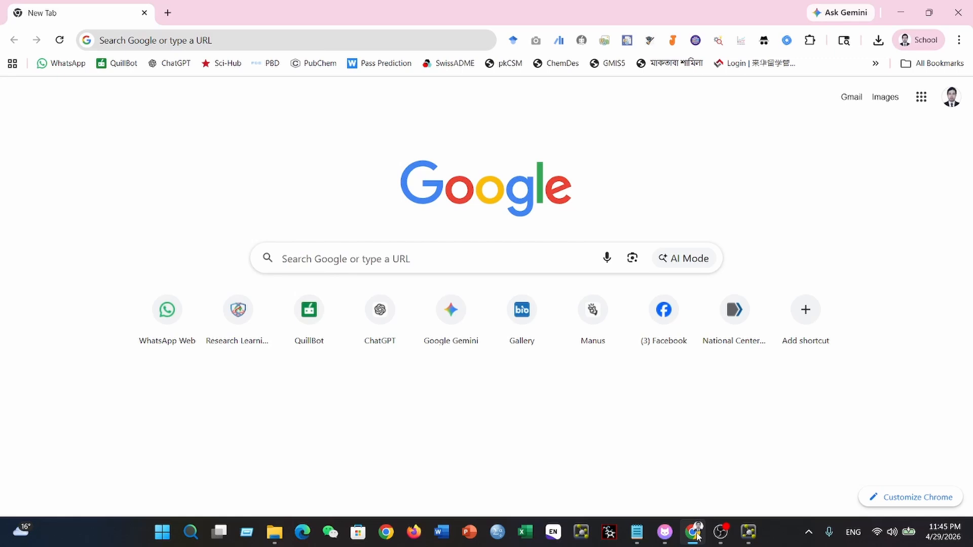
# Open the RCSB Protein Data Bank homepage and look over its main sections
pyautogui.click(271, 64)
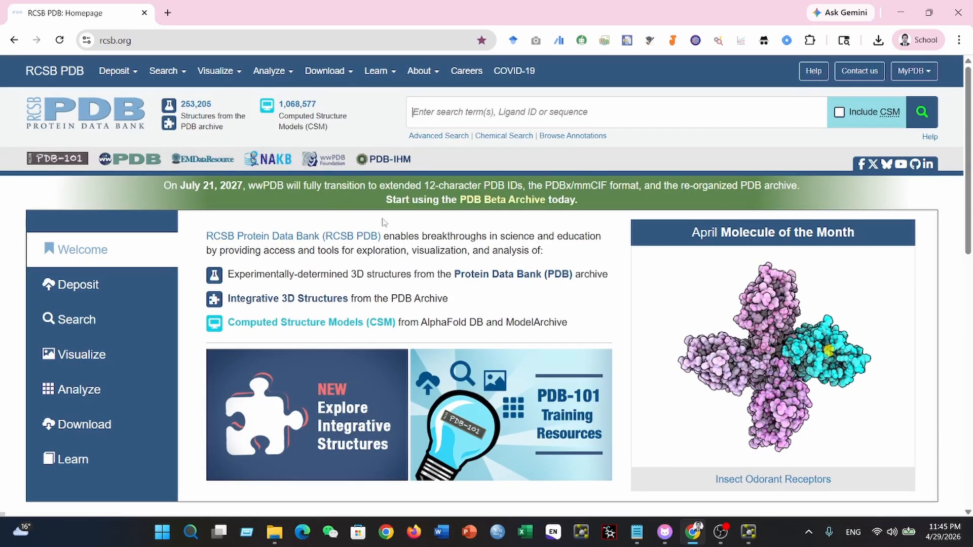
pyautogui.scroll(-12, 388, 221)
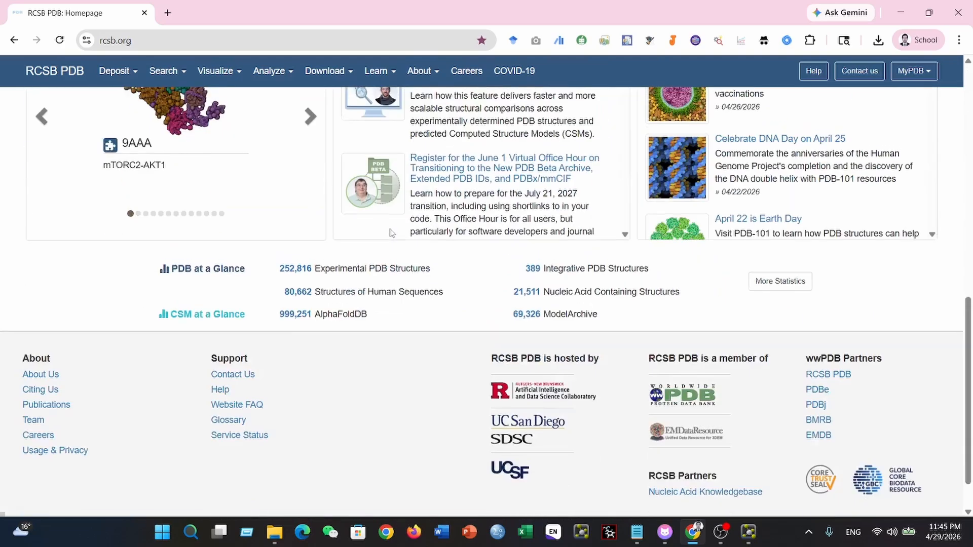
pyautogui.scroll(10, 391, 275)
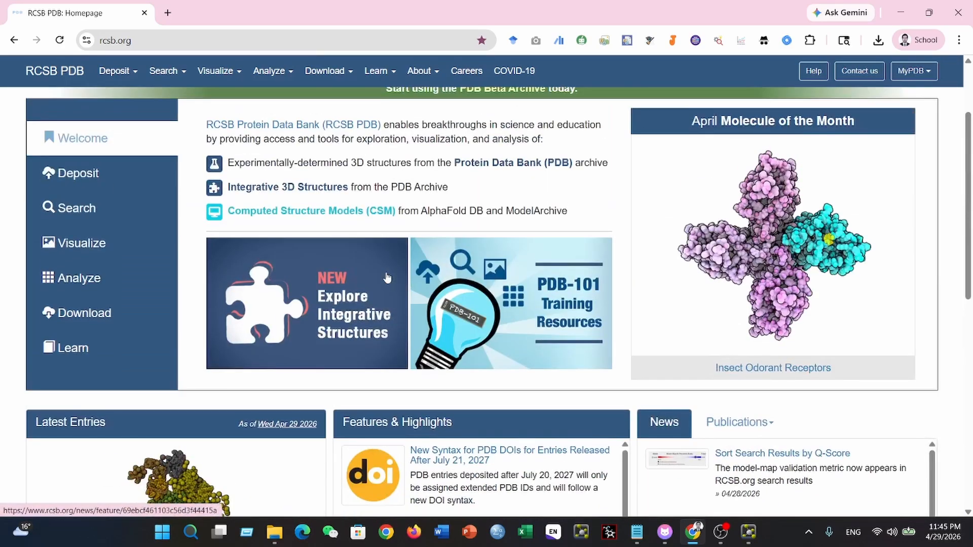
pyautogui.scroll(3, 488, 274)
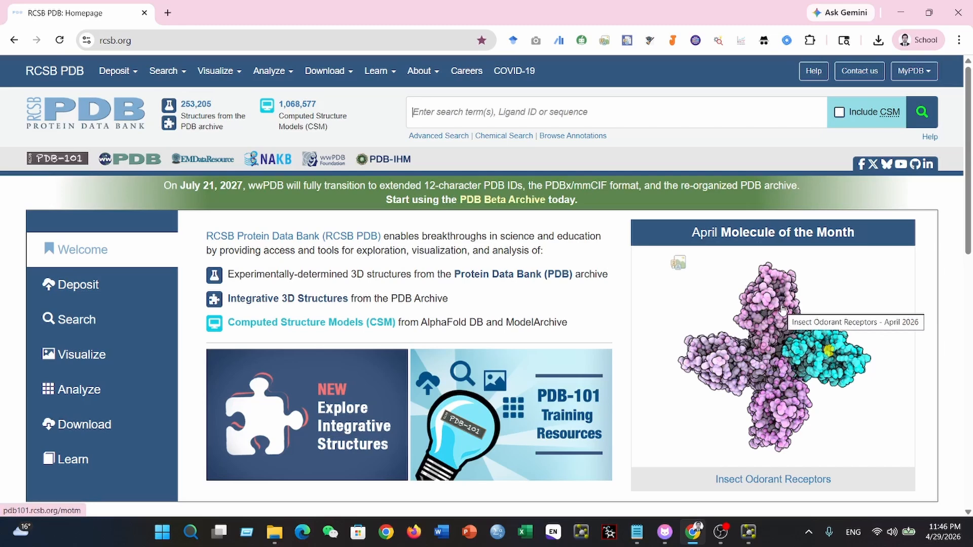
# Examine the homepage's Welcome area and its Latest Entries, Features & Highlights and News sections
pyautogui.scroll(-2, 270, 180)
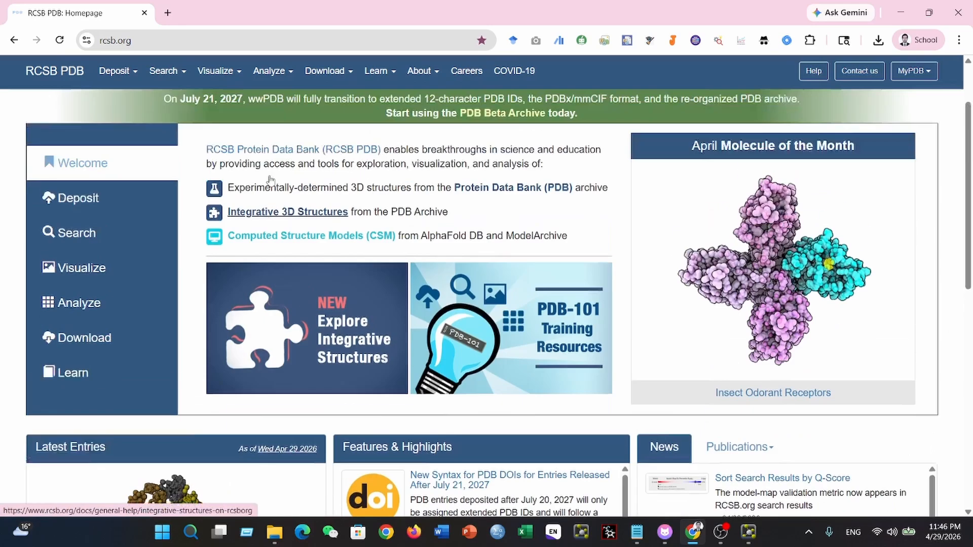
pyautogui.scroll(2, 270, 180)
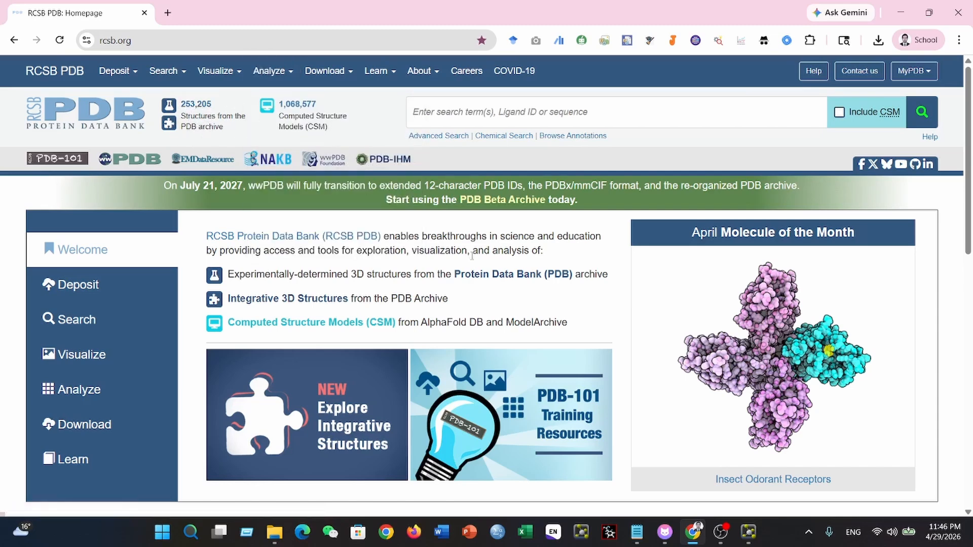
pyautogui.scroll(-5, 469, 261)
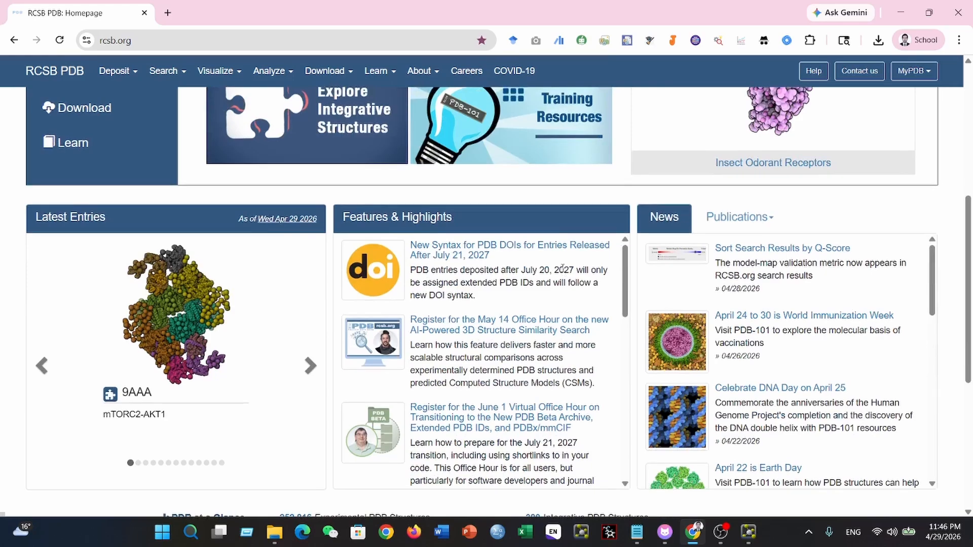
pyautogui.scroll(-1, 400, 309)
pyautogui.scroll(-5, 397, 314)
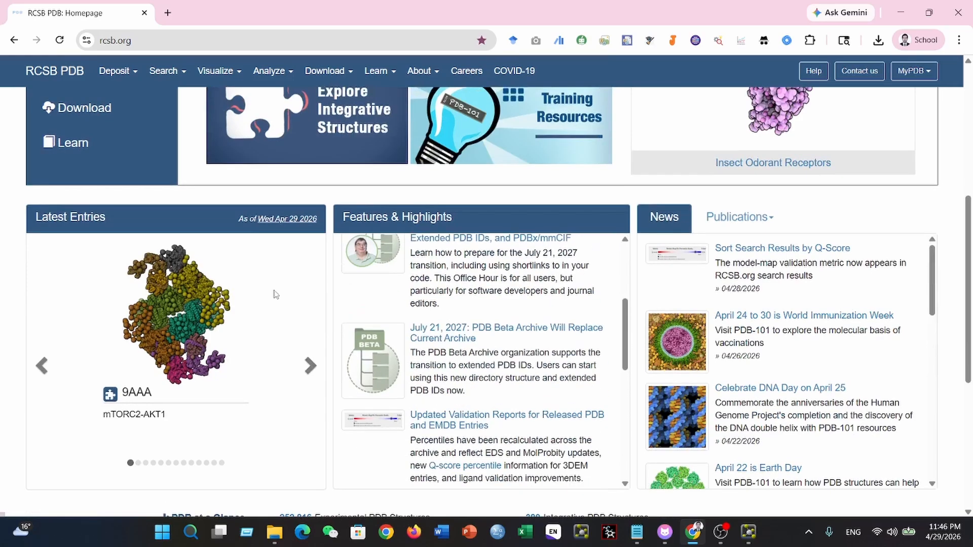
pyautogui.scroll(10, 276, 289)
pyautogui.scroll(1, 437, 263)
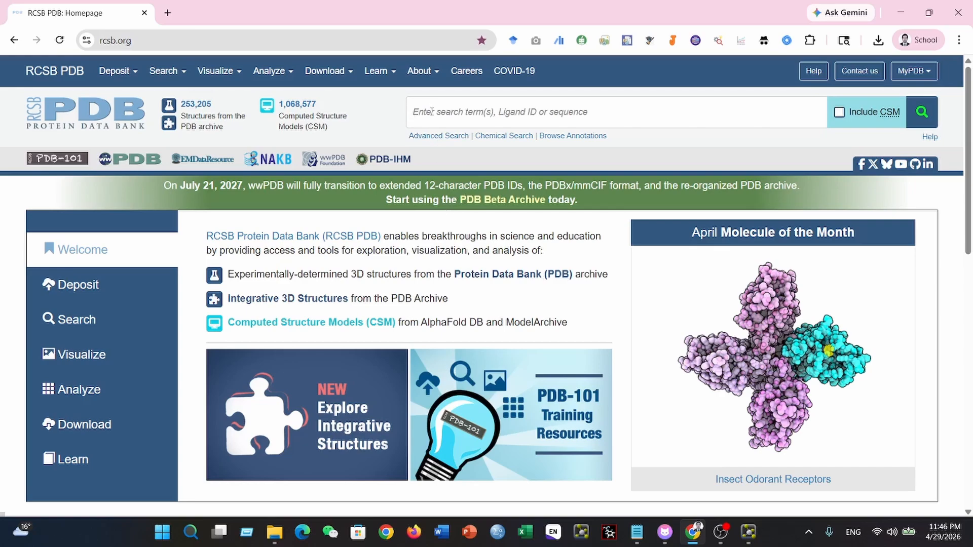
pyautogui.scroll(-3, 130, 409)
pyautogui.scroll(-2, 131, 409)
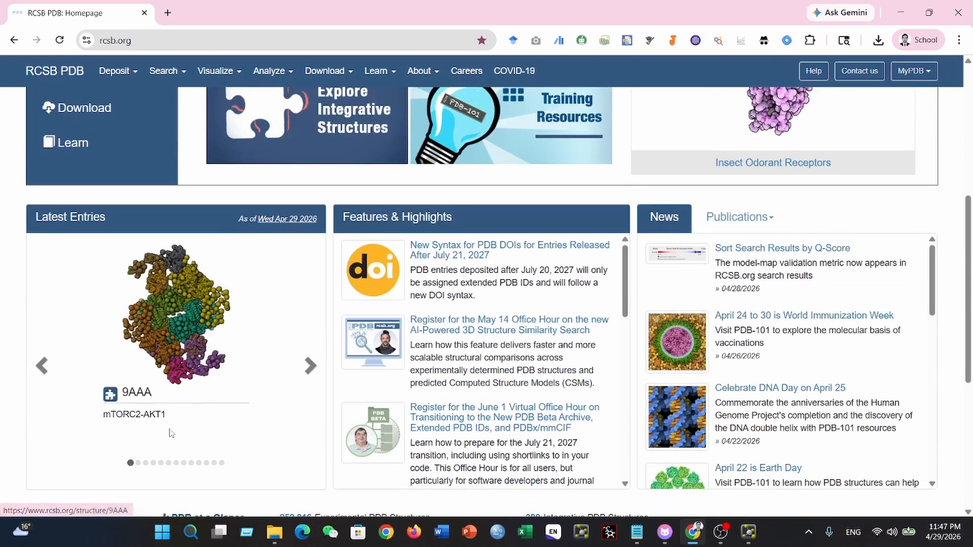
pyautogui.scroll(-3, 537, 365)
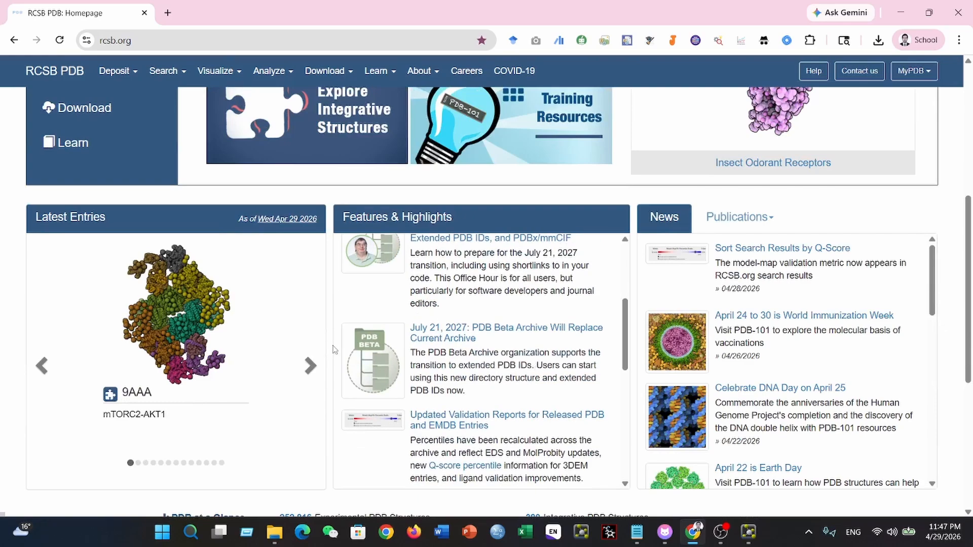
pyautogui.scroll(-3, 310, 357)
pyautogui.scroll(-2, 310, 354)
pyautogui.scroll(4, 310, 352)
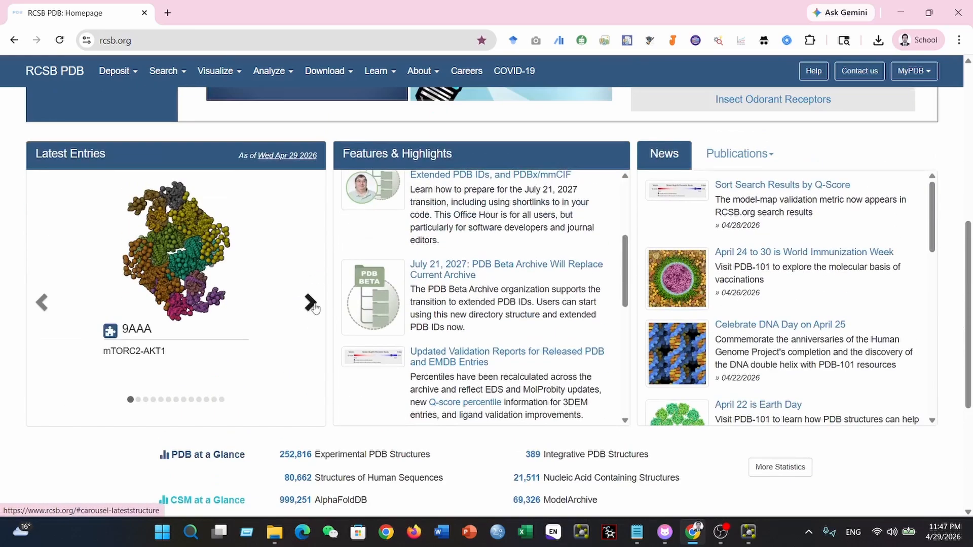
# Browse the Latest Entries carousel forward to structure 9UM2 and examine its entry ID
pyautogui.click(311, 304)
pyautogui.click(311, 304)
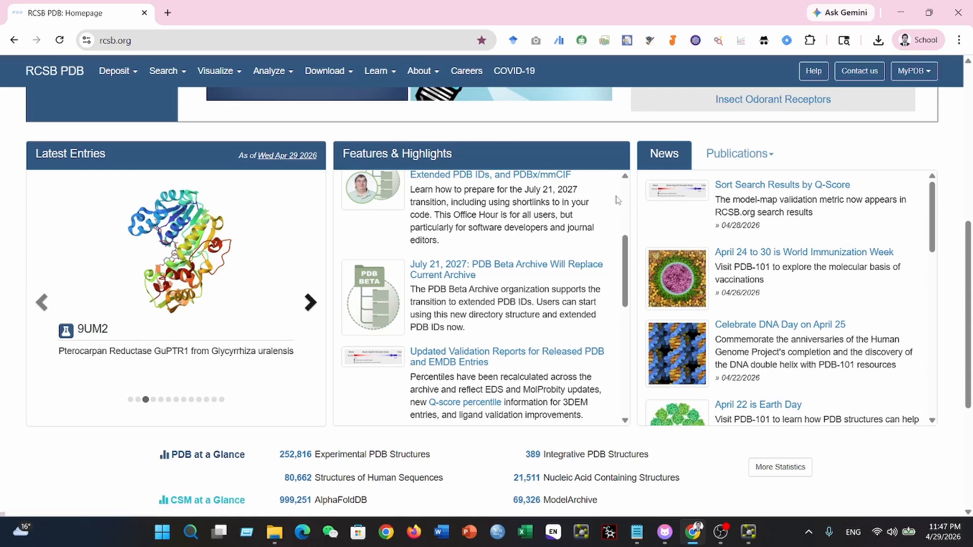
pyautogui.scroll(8, 619, 198)
pyautogui.scroll(-4, 143, 388)
pyautogui.moveTo(106, 391); pyautogui.dragTo(234, 420)
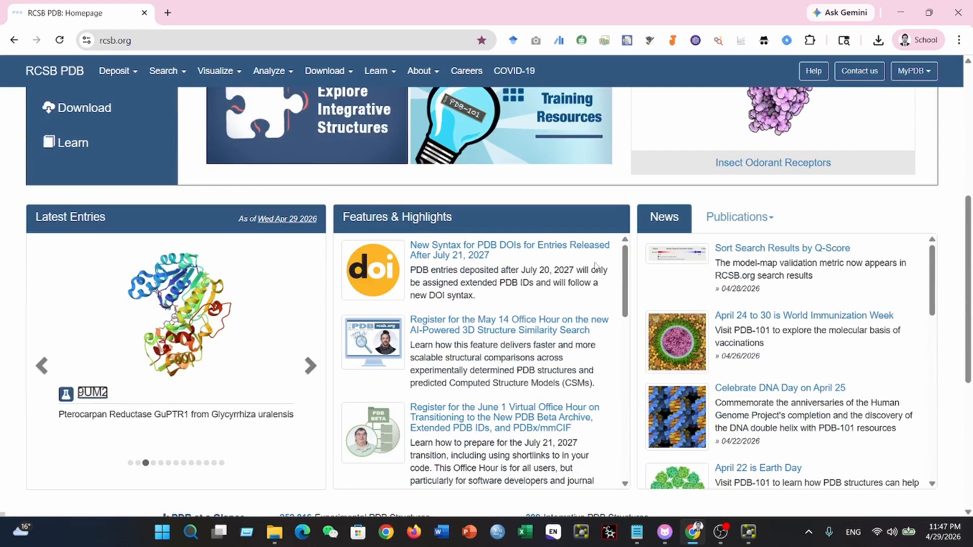
# Search the Protein Data Bank for entry 9UM2 and open its structure page
pyautogui.scroll(6, 596, 266)
pyautogui.click(462, 110)
pyautogui.write('9')
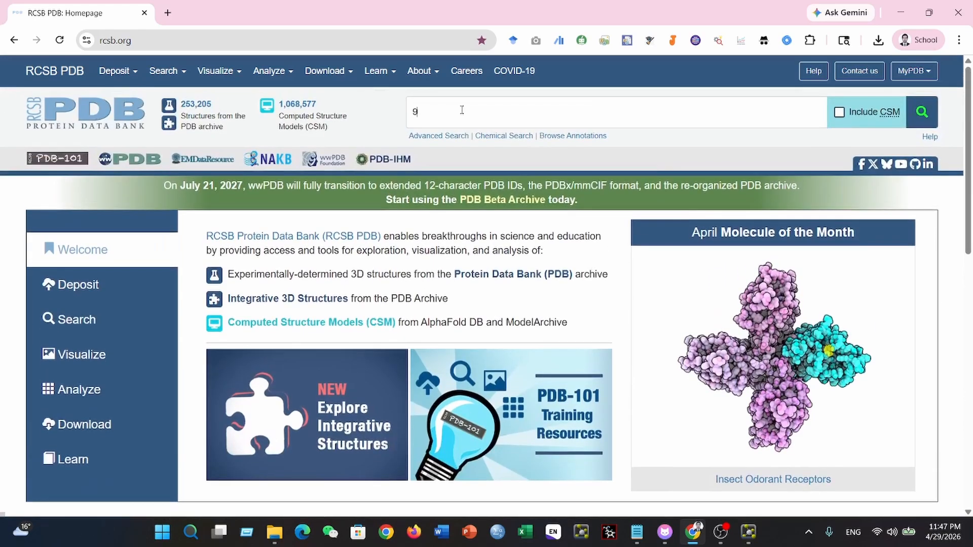
pyautogui.write('UM2')
pyautogui.press('Return')
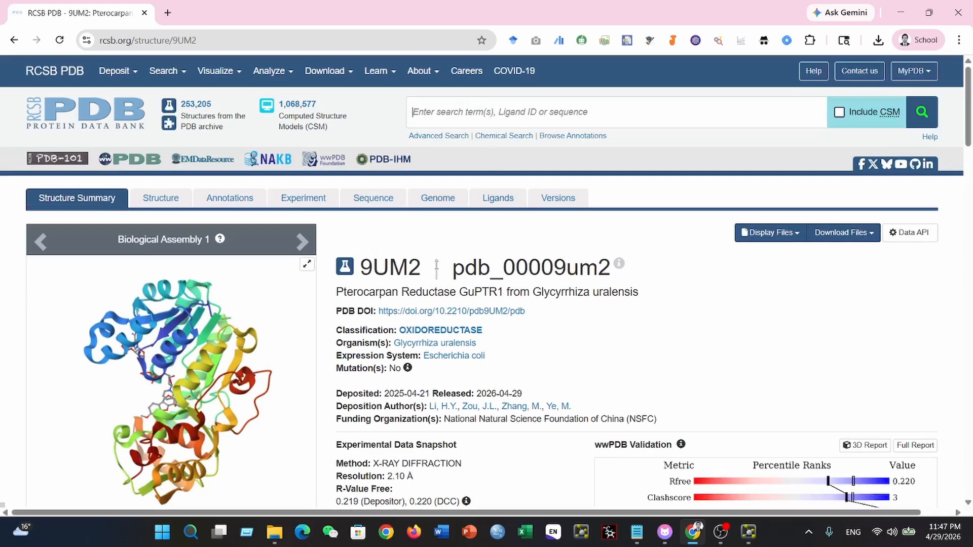
# Examine the 9UM2 summary: protein title, classification, organism, mutations, experimental method, resolution and validation metrics
pyautogui.scroll(-1, 376, 284)
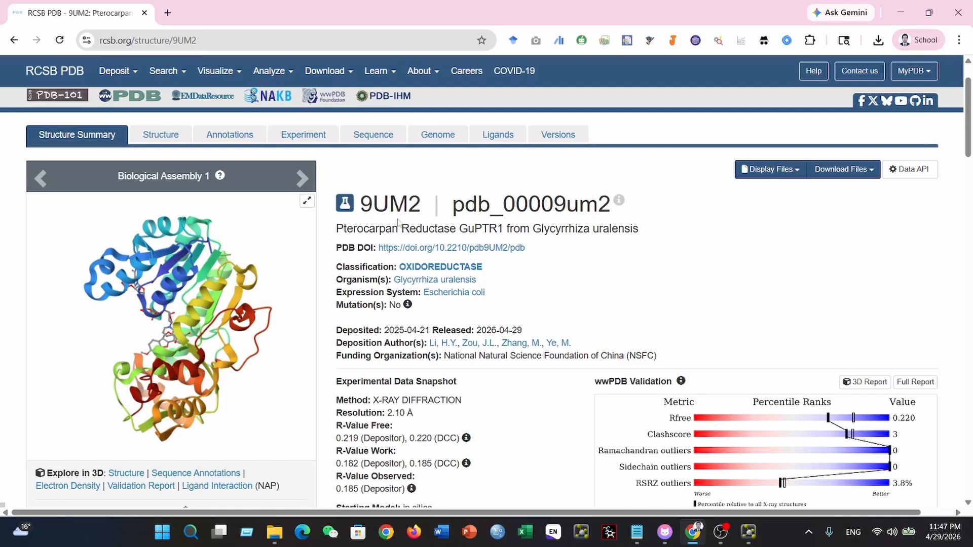
pyautogui.moveTo(326, 237); pyautogui.dragTo(446, 229)
pyautogui.click(624, 264)
pyautogui.scroll(-1, 517, 283)
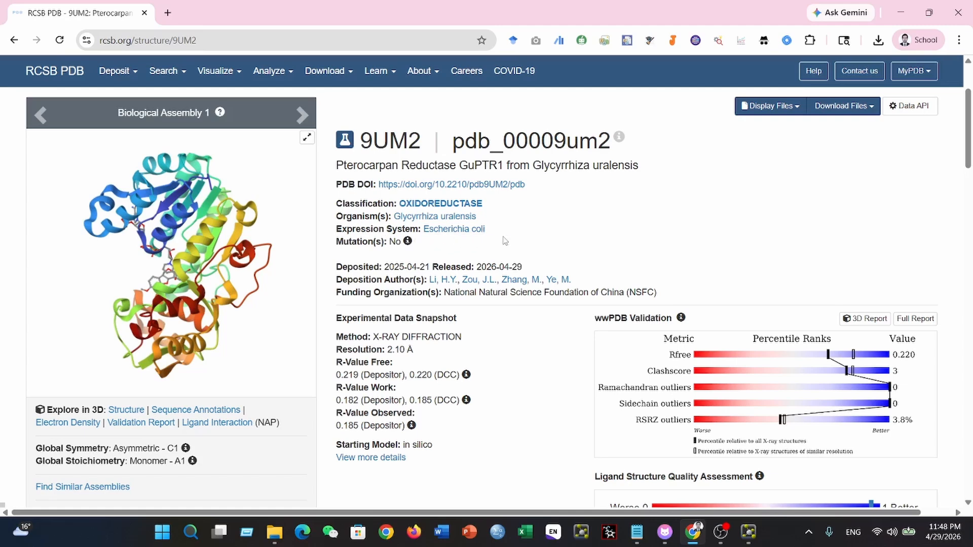
pyautogui.scroll(-1, 512, 334)
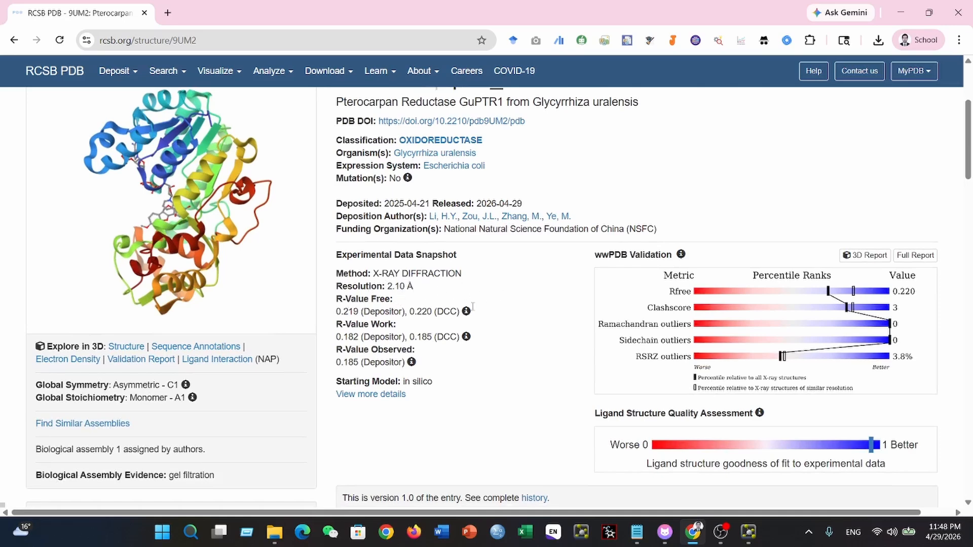
pyautogui.scroll(-1, 520, 313)
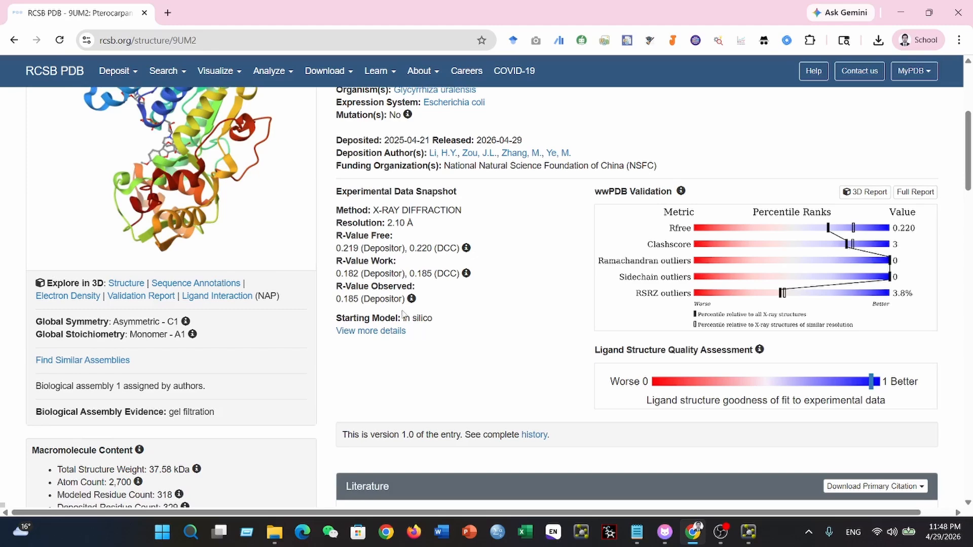
# Review the 9UM2 entry's macromolecule, small-molecule ligand, experimental data and entry history sections, and return to its header
pyautogui.scroll(-6, 392, 317)
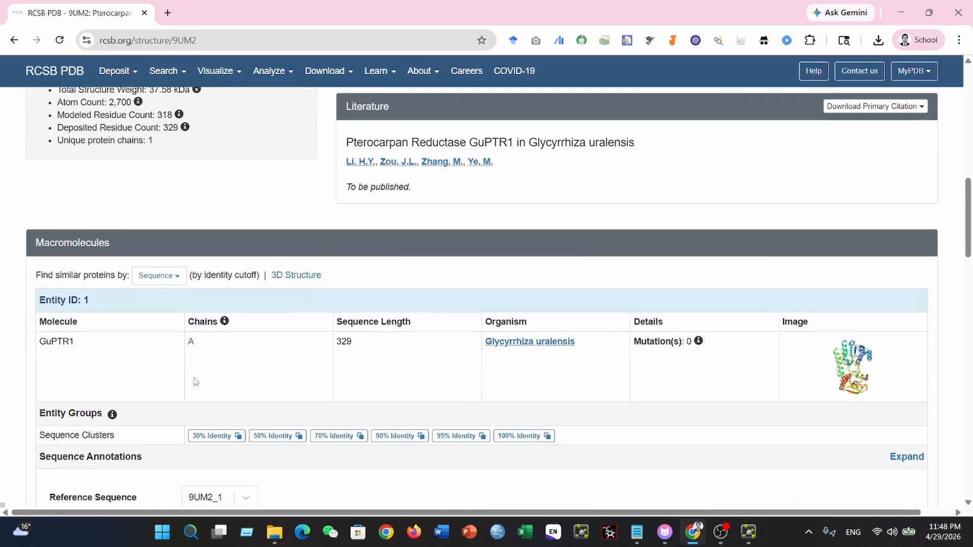
pyautogui.scroll(-1, 174, 358)
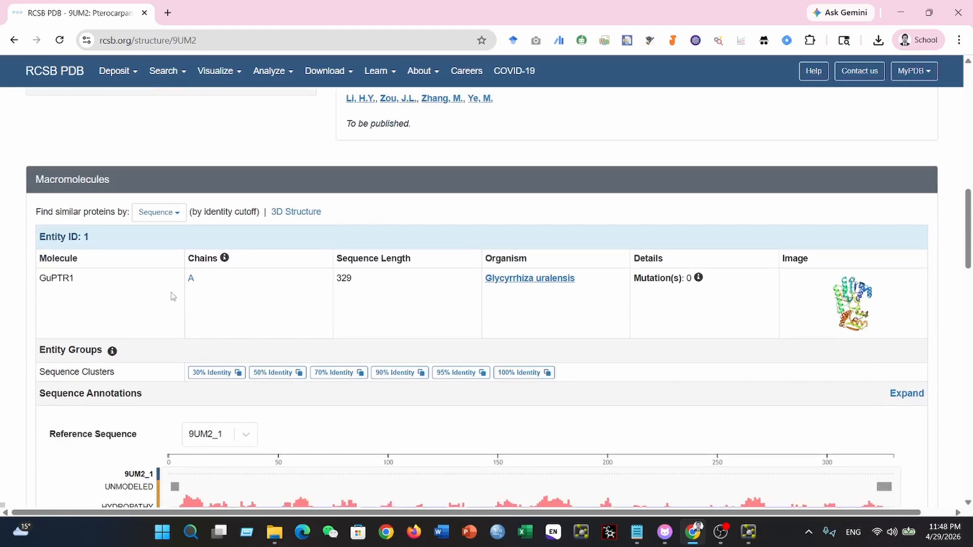
pyautogui.scroll(-6, 217, 294)
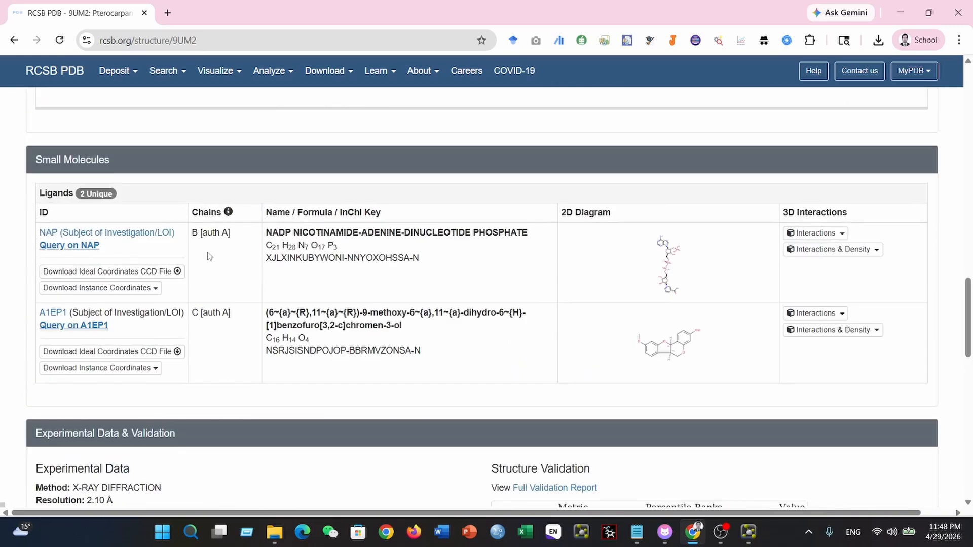
pyautogui.scroll(-10, 228, 279)
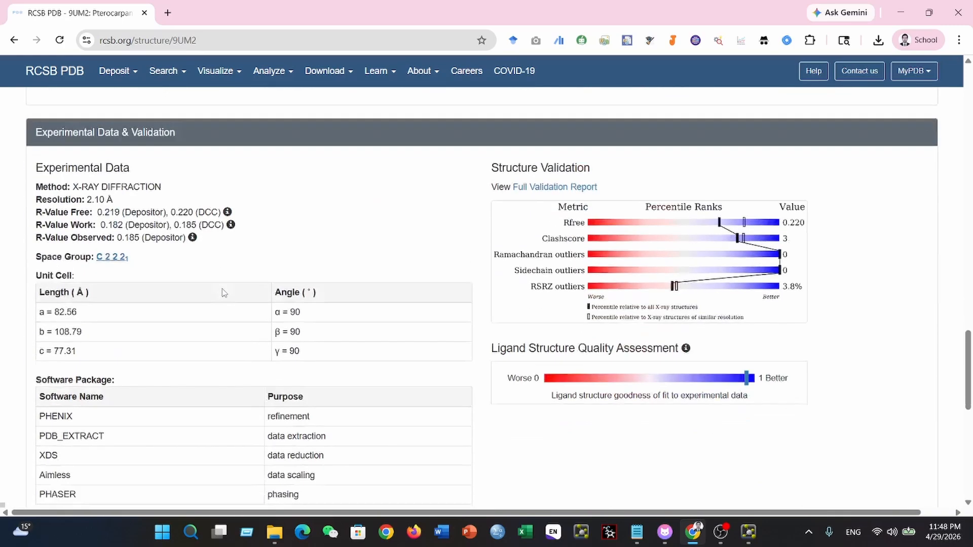
pyautogui.scroll(3, 226, 290)
pyautogui.scroll(-5, 223, 288)
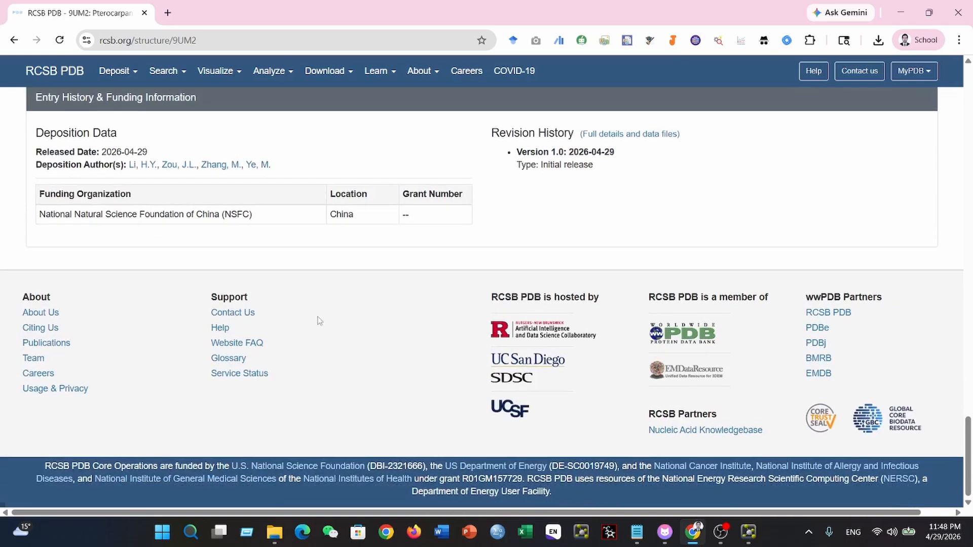
pyautogui.scroll(3, 321, 319)
pyautogui.scroll(5, 322, 319)
pyautogui.scroll(15, 319, 318)
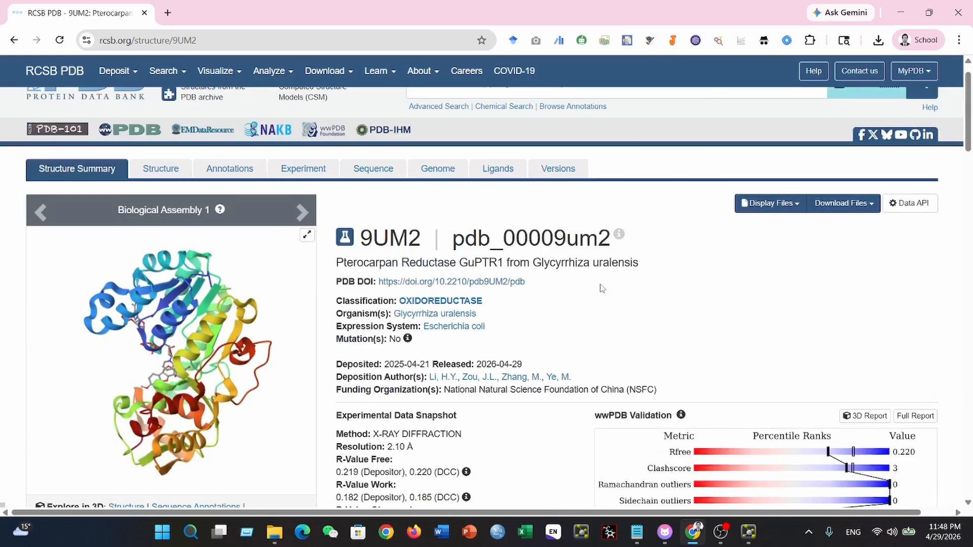
pyautogui.scroll(1, 603, 287)
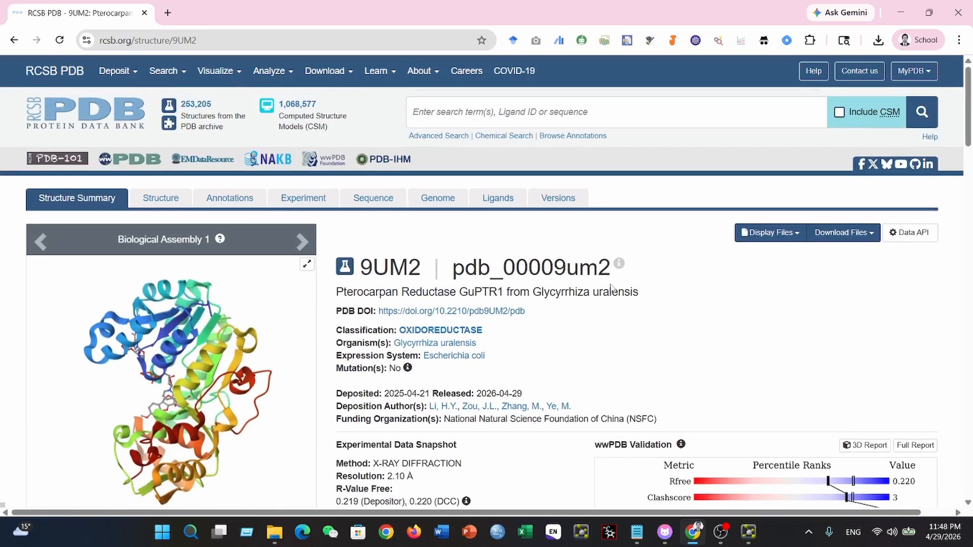
# Check which download file formats are offered for 9UM2, including Legacy PDB Format, without downloading anything
pyautogui.click(872, 233)
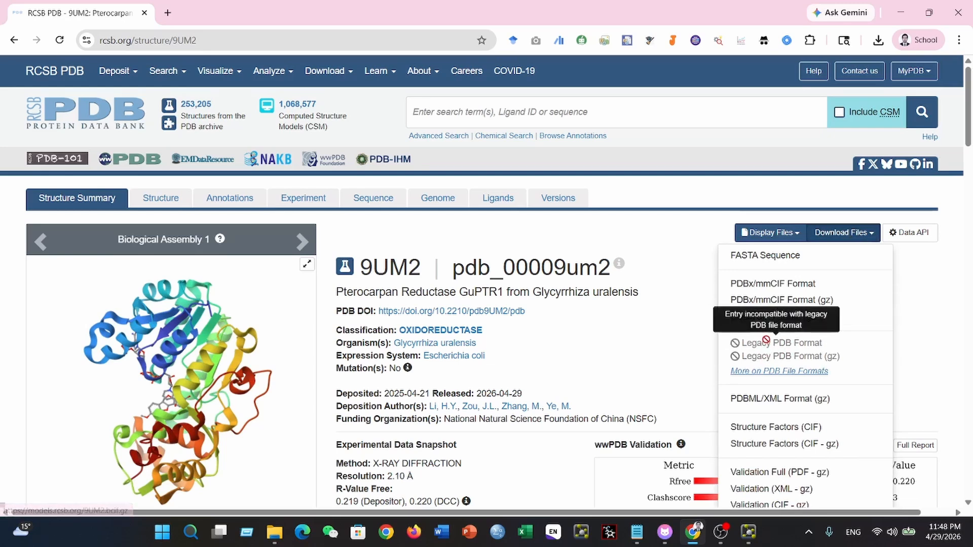
pyautogui.click(686, 242)
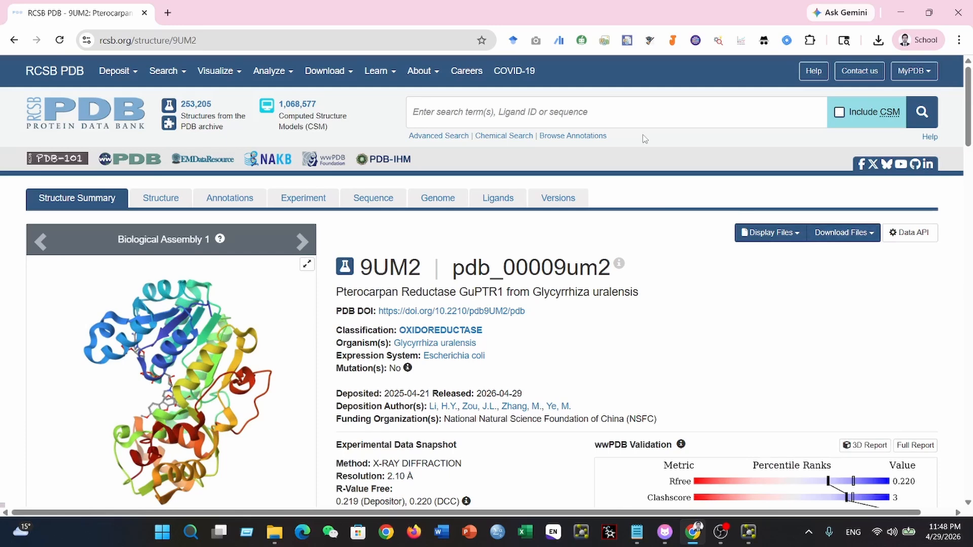
pyautogui.click(844, 233)
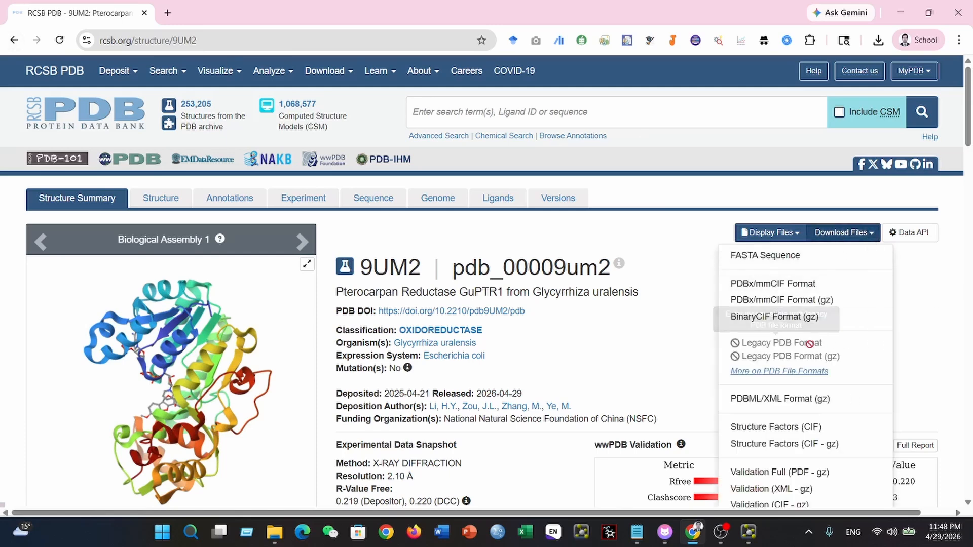
pyautogui.click(691, 227)
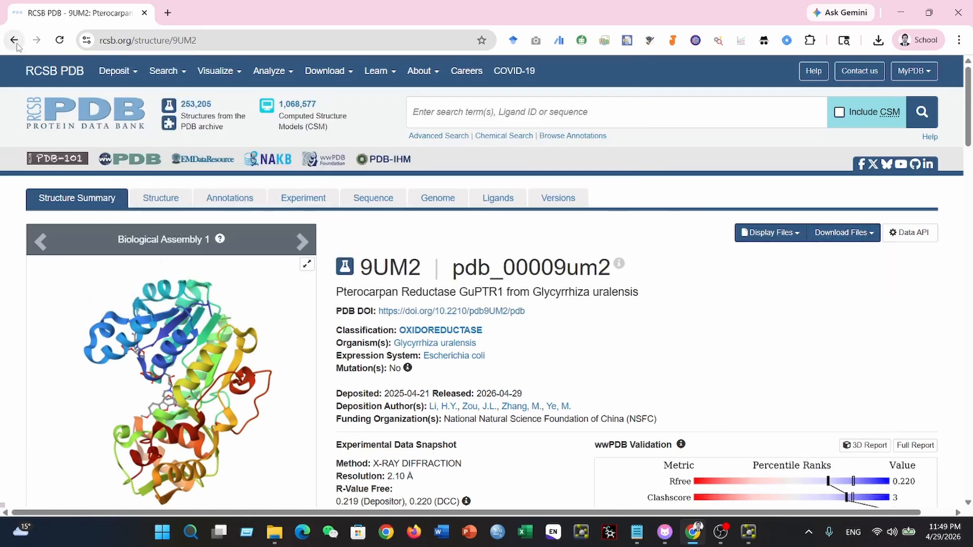
# Leave the 9UM2 entry and return to the RCSB PDB homepage
pyautogui.scroll(-4, 277, 376)
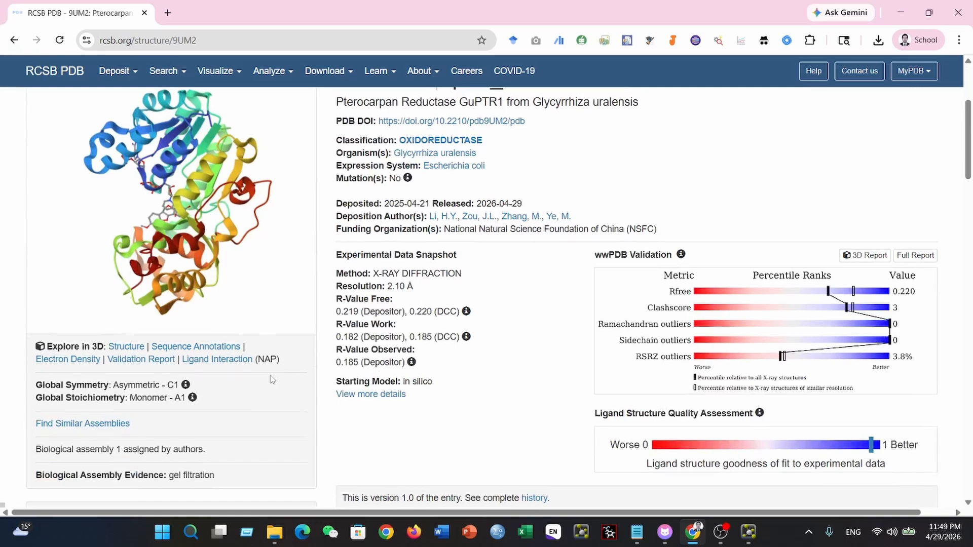
pyautogui.scroll(4, 272, 379)
pyautogui.hotkey('alt', 'Left')
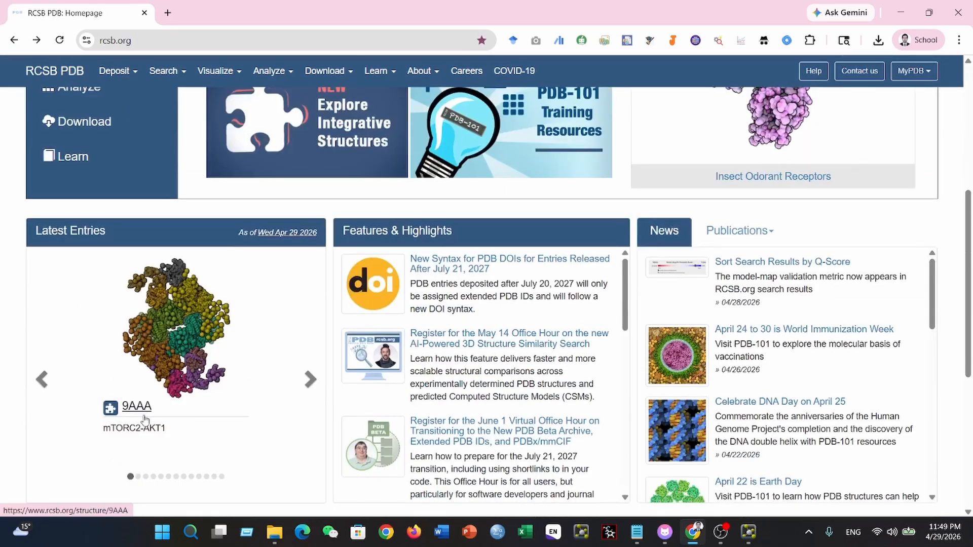
# Search the Protein Data Bank for entry ID 9AAA and bring up its structure summary
pyautogui.scroll(5, 667, 346)
pyautogui.scroll(2, 667, 347)
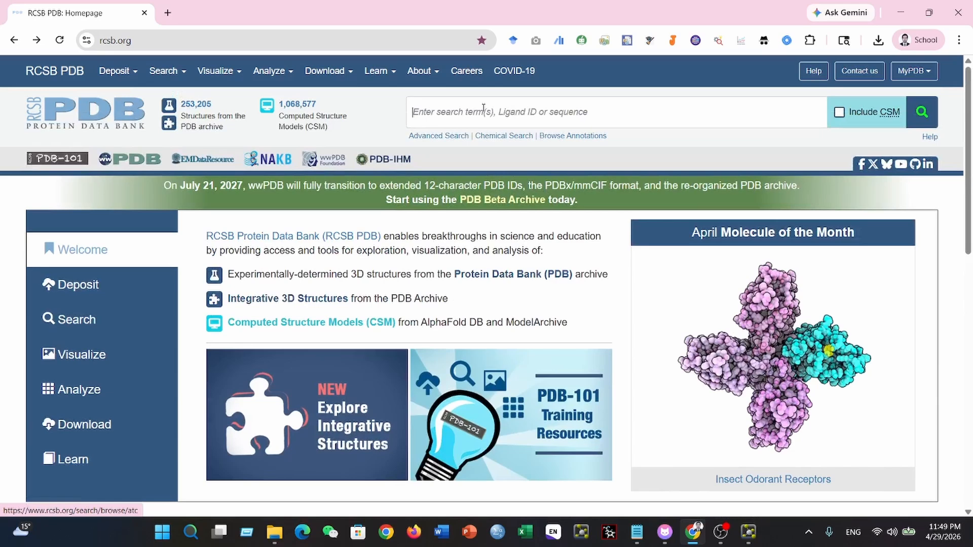
pyautogui.click(441, 121)
pyautogui.write('9AAA')
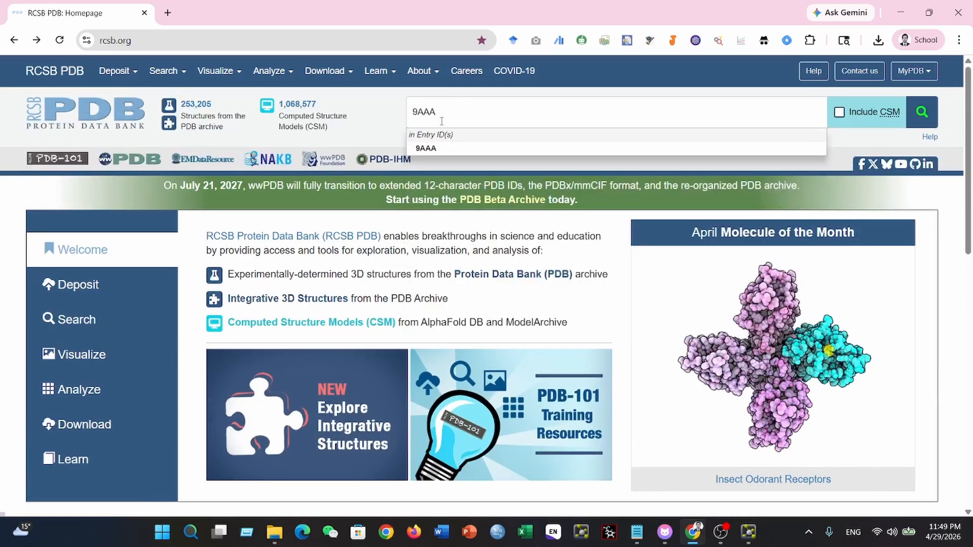
pyautogui.press('Return')
# Check which download file formats are offered for 9AAA without downloading anything, and return to the homepage
pyautogui.click(839, 234)
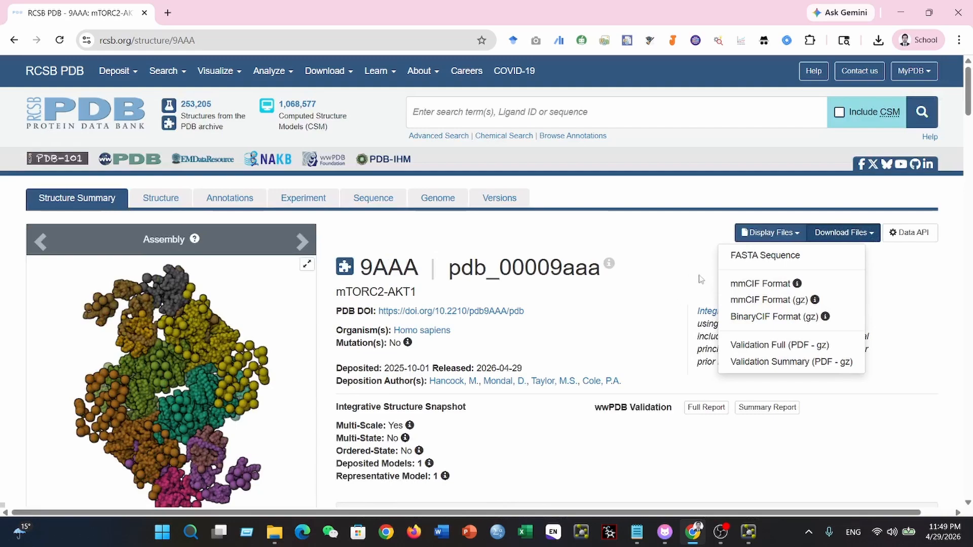
pyautogui.click(649, 231)
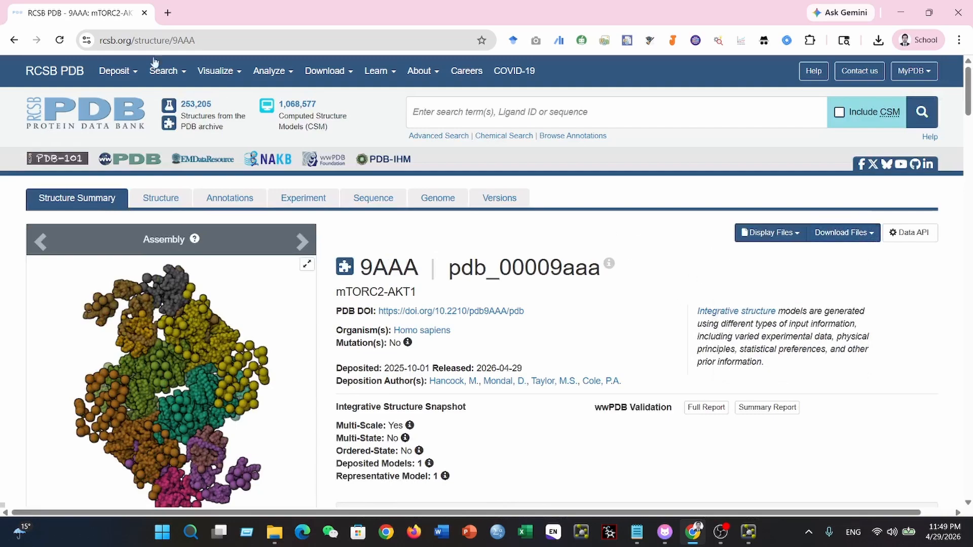
pyautogui.click(14, 40)
# Advance the homepage's Latest Entries to the structure after 9AAA and look up entry ID 9RIP in the search
pyautogui.scroll(-5, 347, 291)
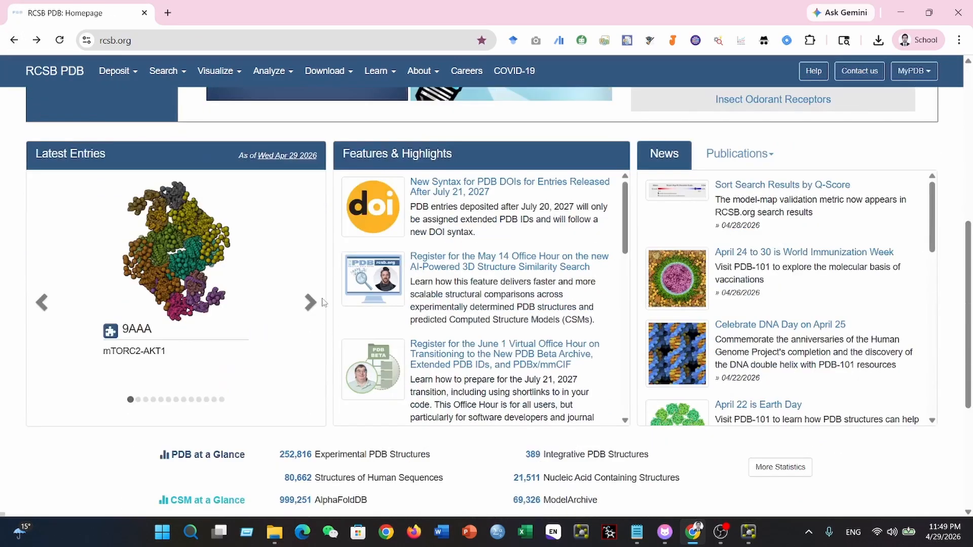
pyautogui.click(309, 302)
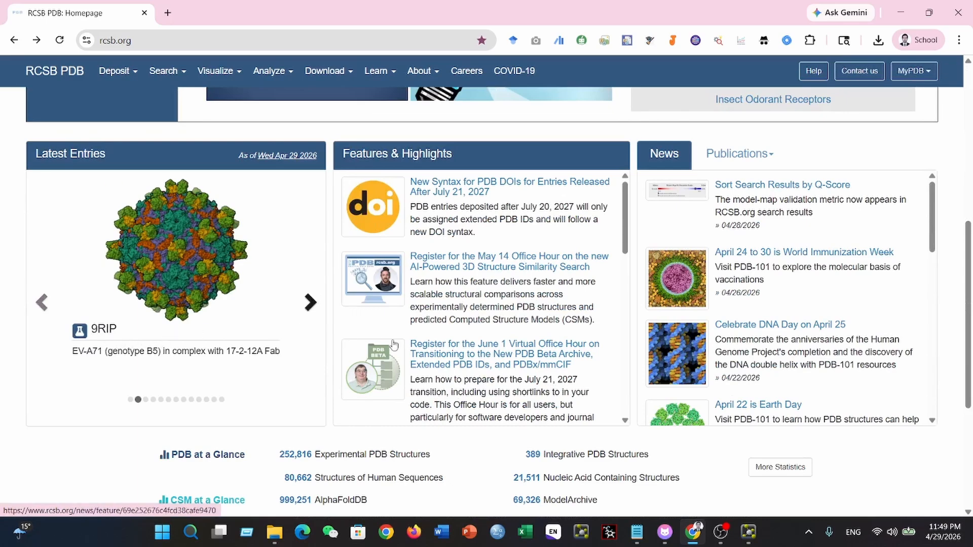
pyautogui.scroll(5, 390, 339)
pyautogui.click(455, 114)
pyautogui.write('9RIP')
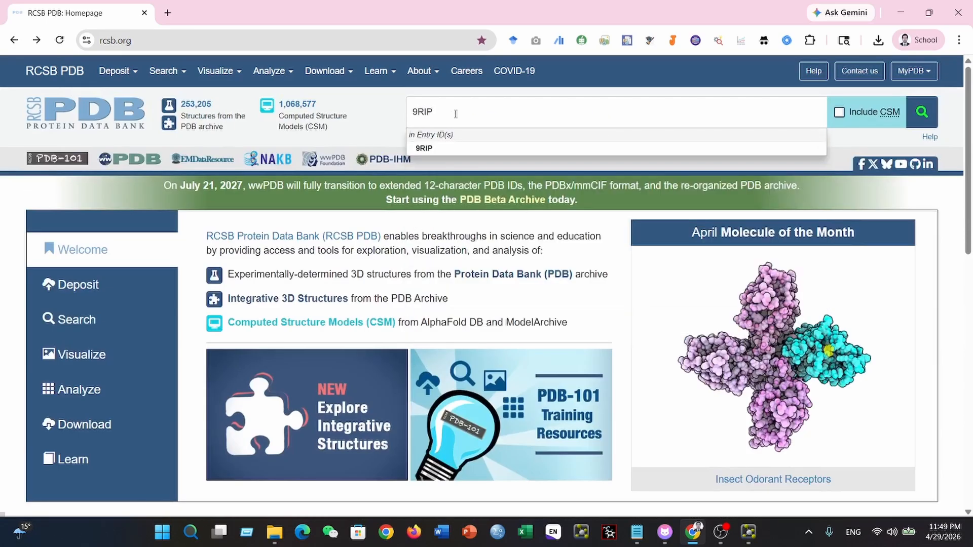
pyautogui.press('Return')
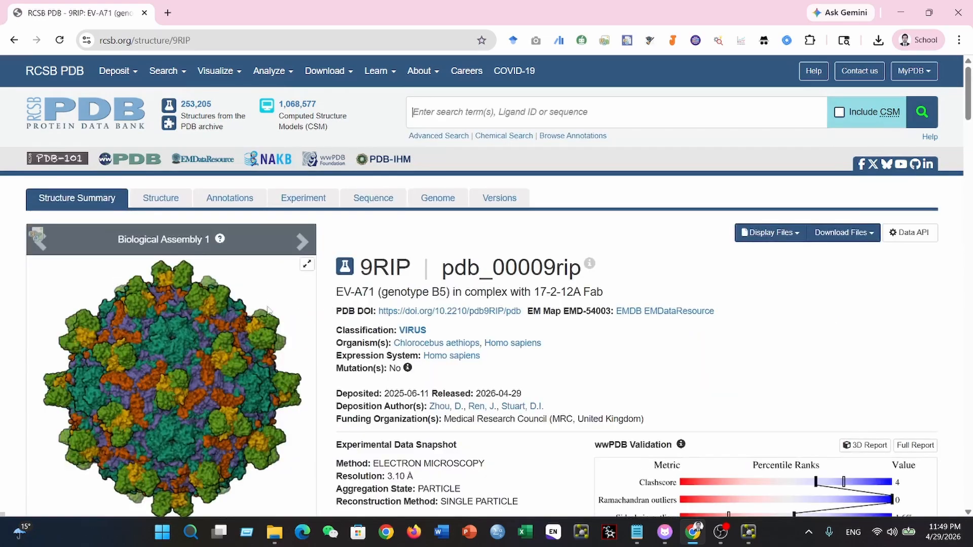
# Look over the 9RIP summary and check which download file formats the entry offers, without downloading
pyautogui.scroll(-5, 277, 319)
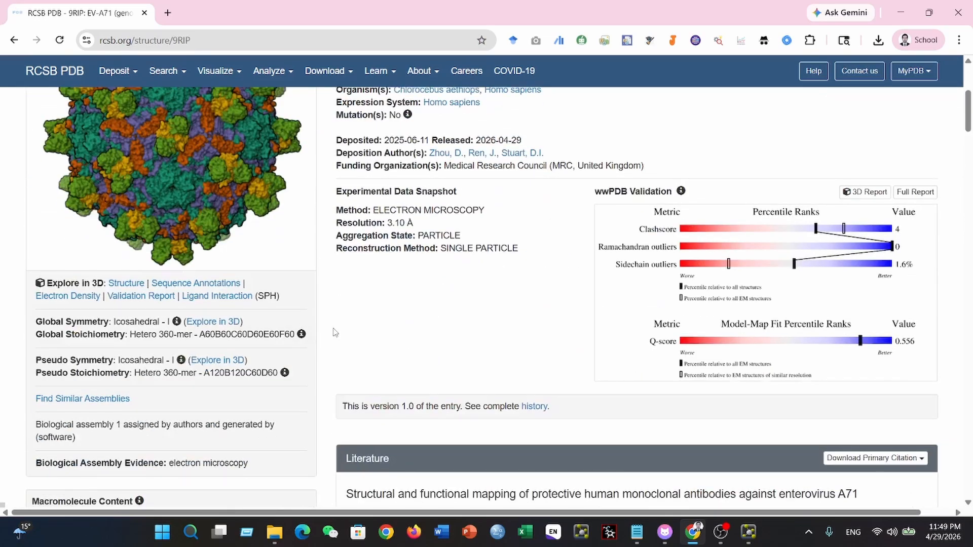
pyautogui.scroll(5, 385, 335)
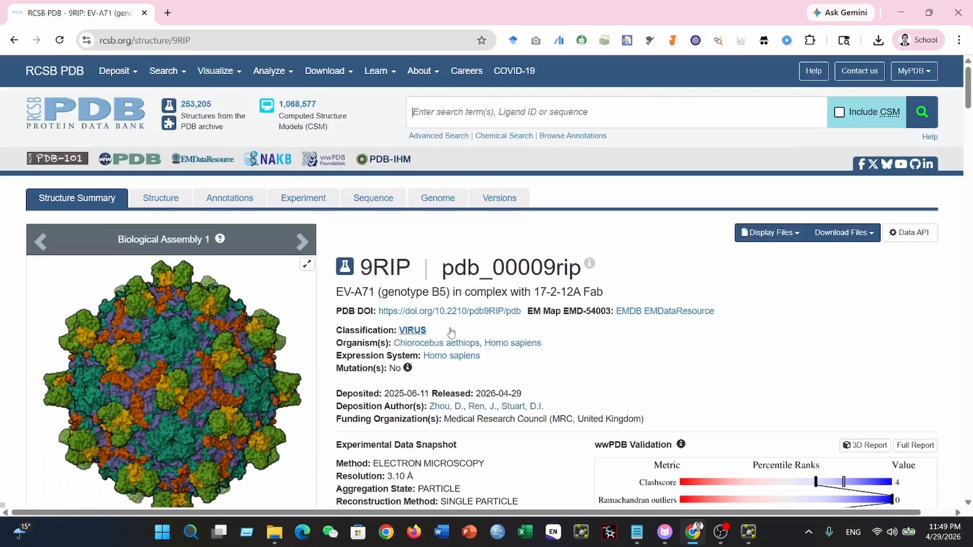
pyautogui.click(874, 234)
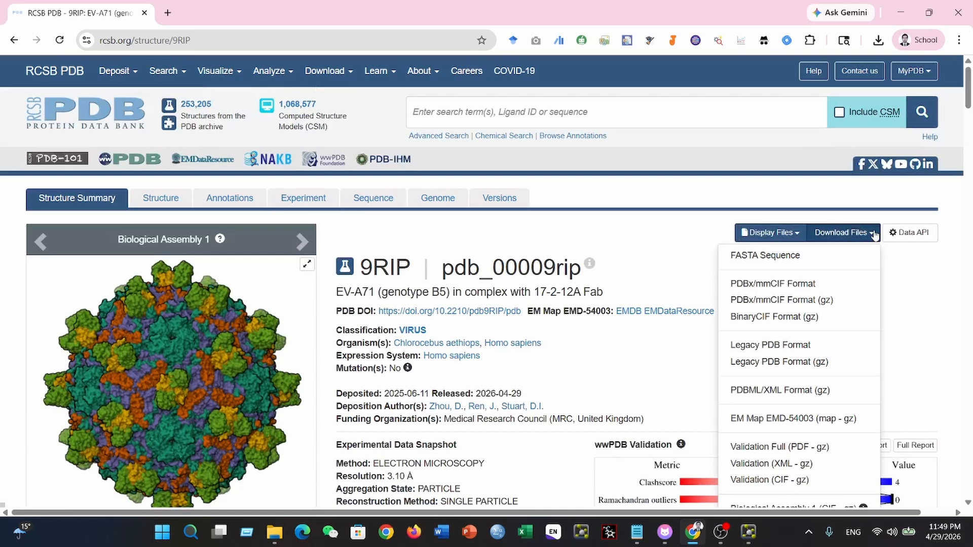
pyautogui.click(640, 352)
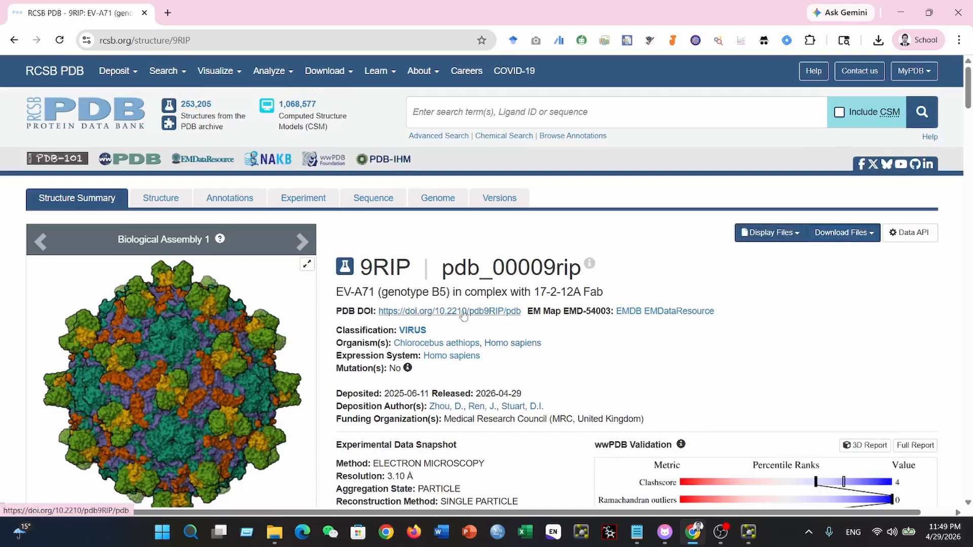
# Examine the 9RIP entry's organism, mutation, method and resolution details, its macromolecule entities and sequence annotations, and return to the header
pyautogui.scroll(-1, 463, 315)
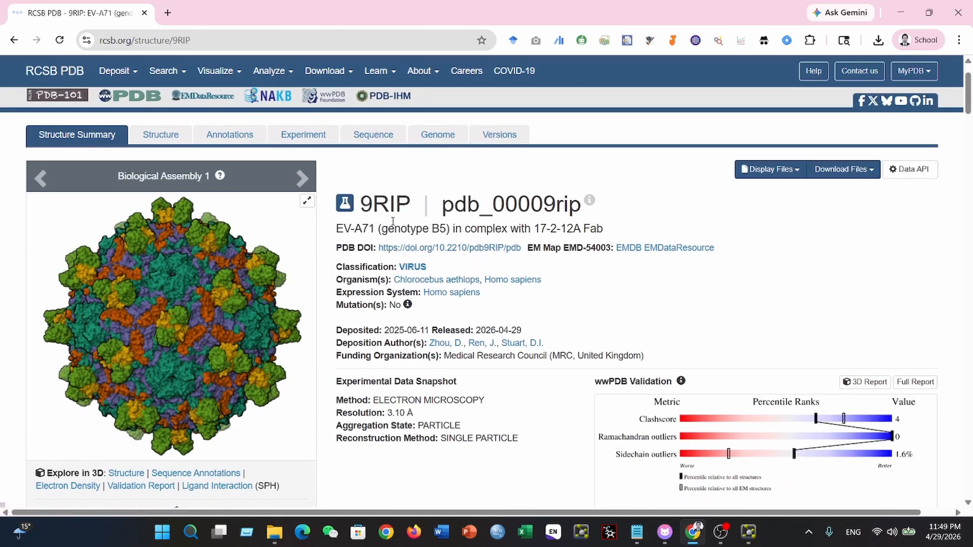
pyautogui.scroll(1, 384, 209)
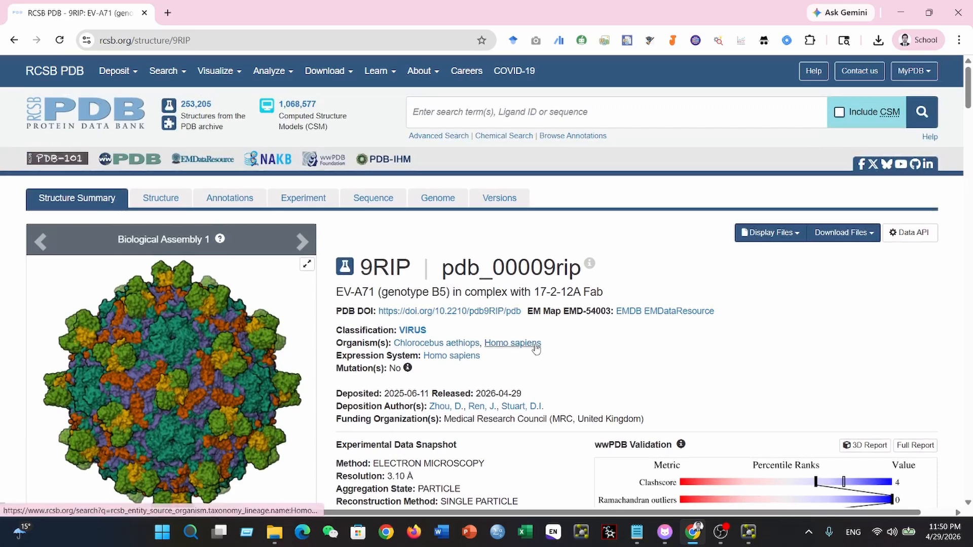
pyautogui.scroll(-2, 470, 312)
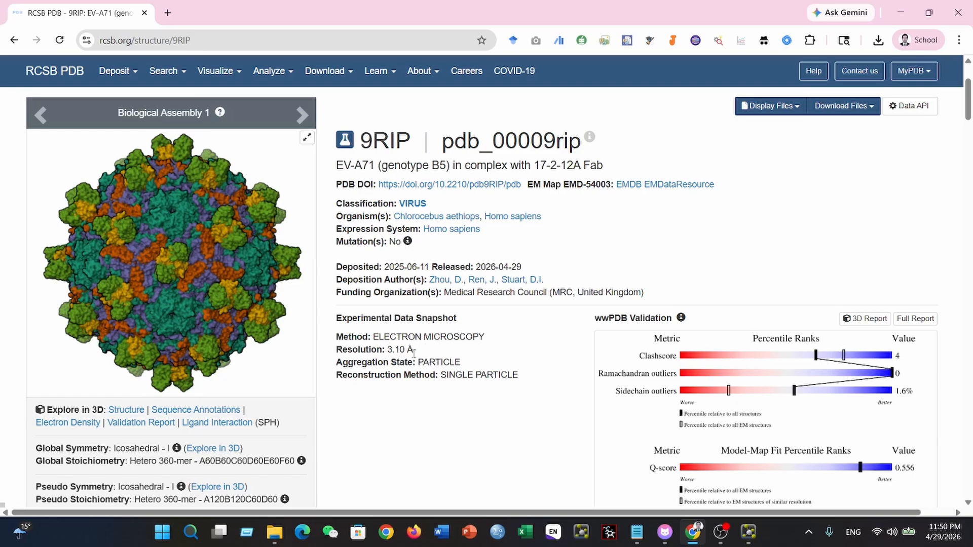
pyautogui.scroll(-12, 408, 363)
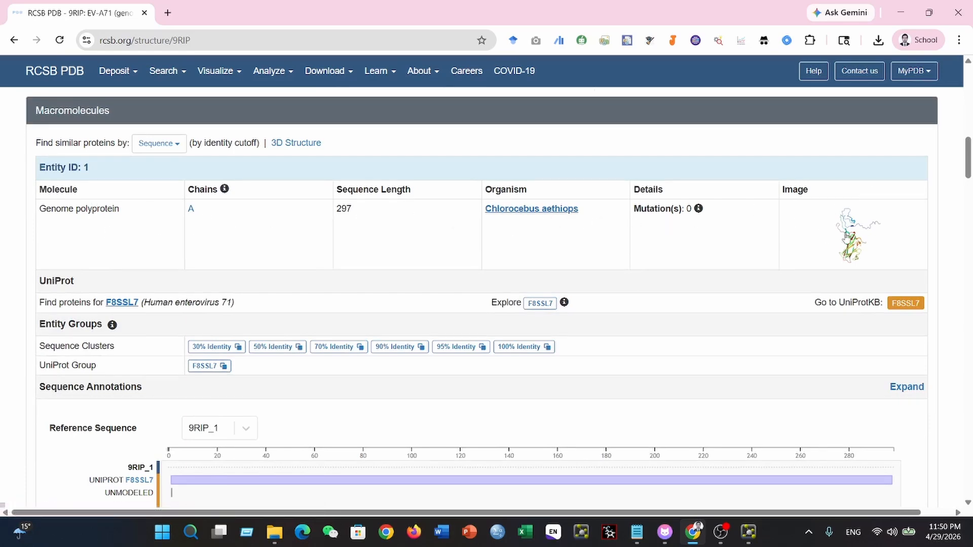
pyautogui.scroll(-5, 321, 253)
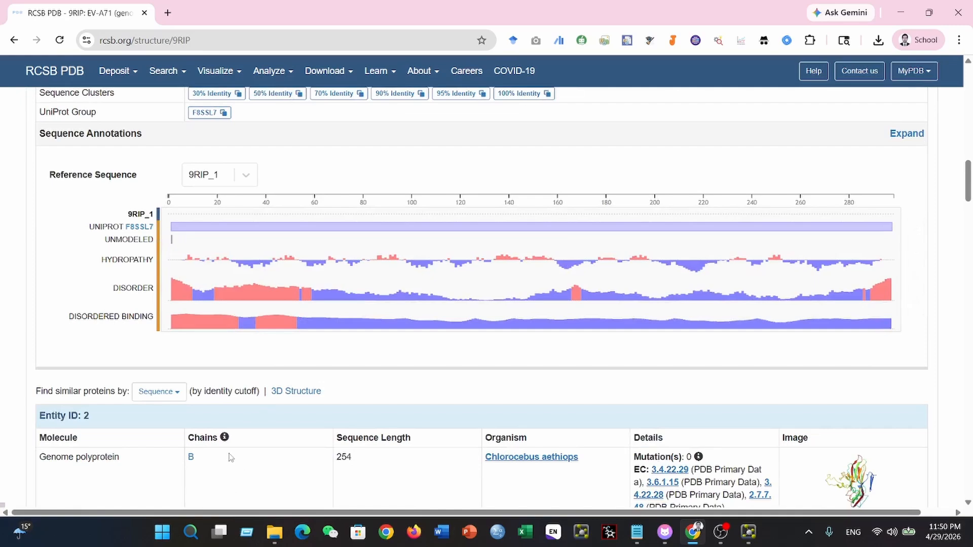
pyautogui.scroll(-10, 229, 457)
pyautogui.scroll(9, 375, 303)
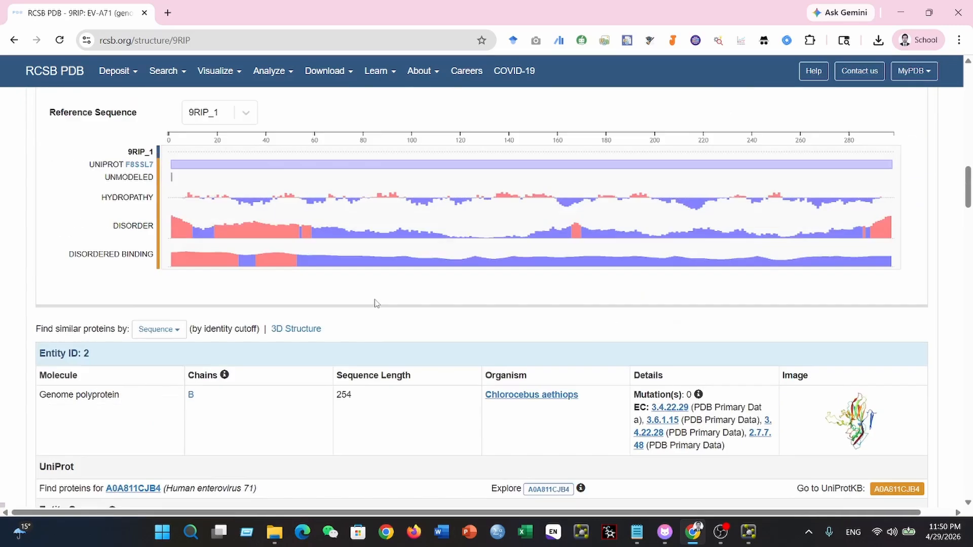
pyautogui.scroll(15, 375, 303)
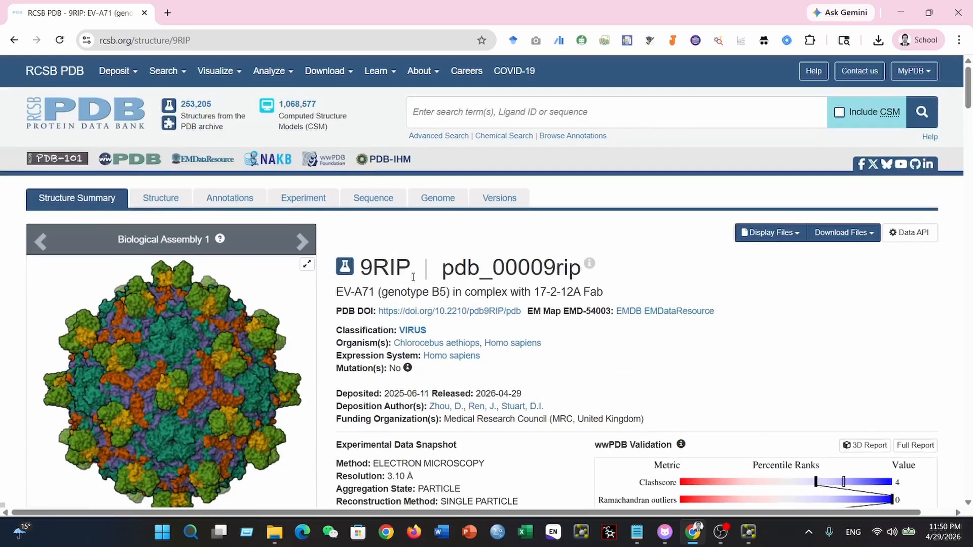
# Review the 9RIP literature citation, macromolecule content and first entity's chain, and return to the entry header
pyautogui.scroll(-7, 440, 385)
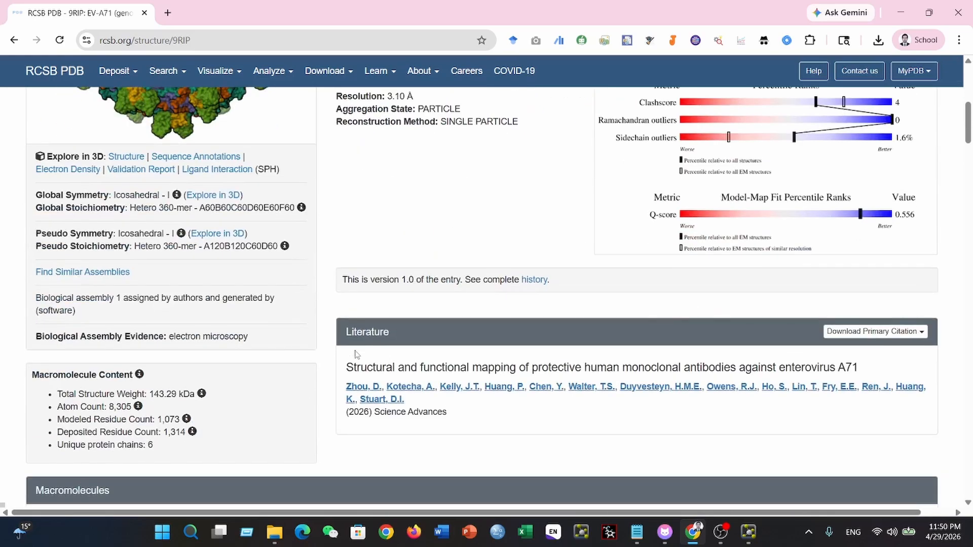
pyautogui.scroll(-2, 326, 366)
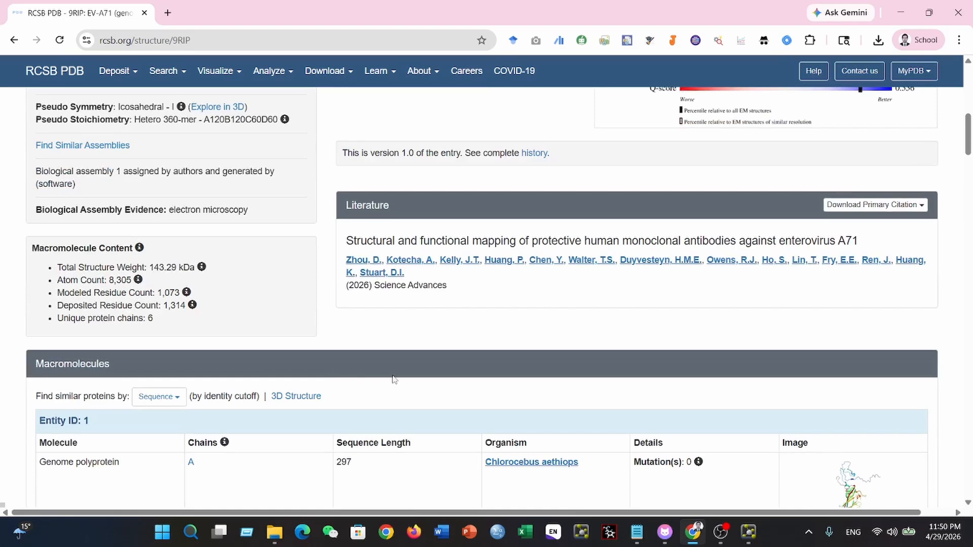
pyautogui.scroll(-1, 348, 364)
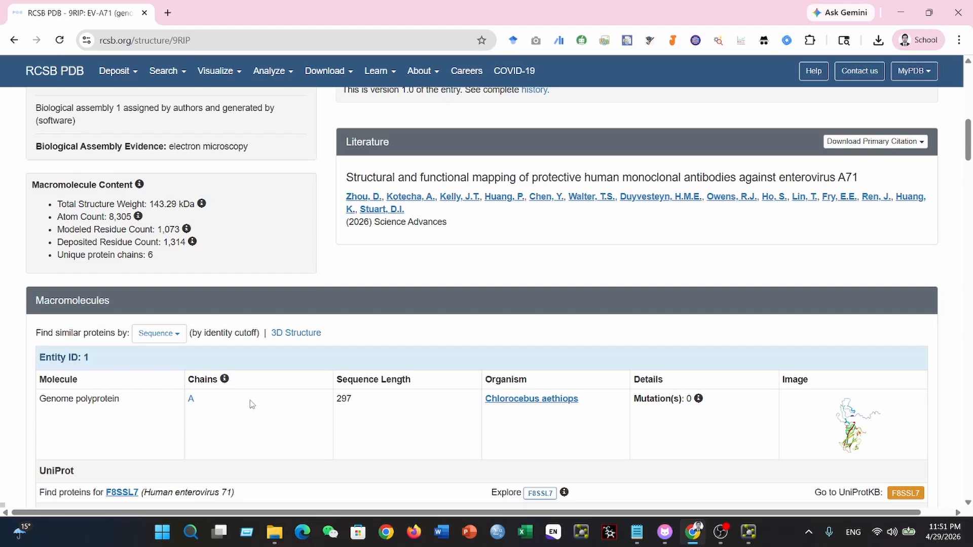
pyautogui.scroll(5, 364, 316)
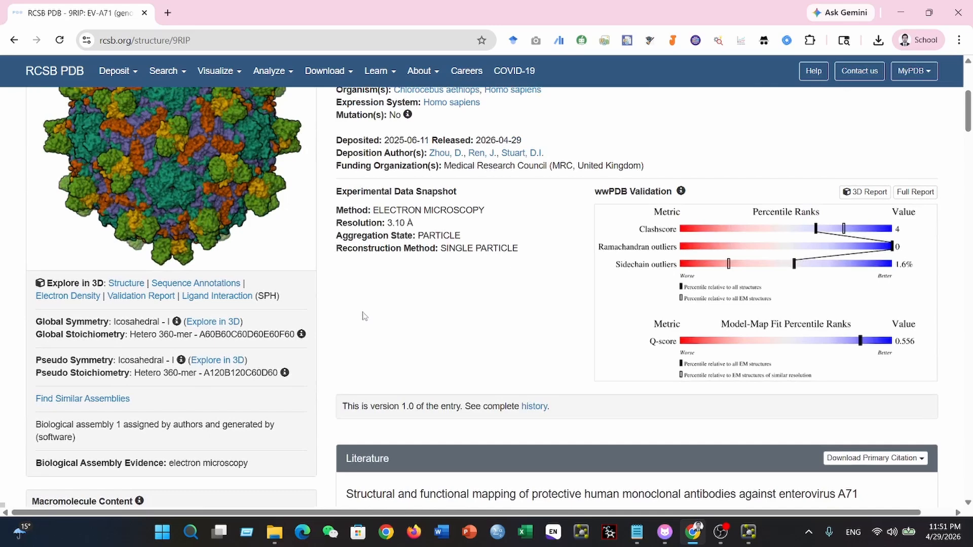
pyautogui.scroll(4, 363, 316)
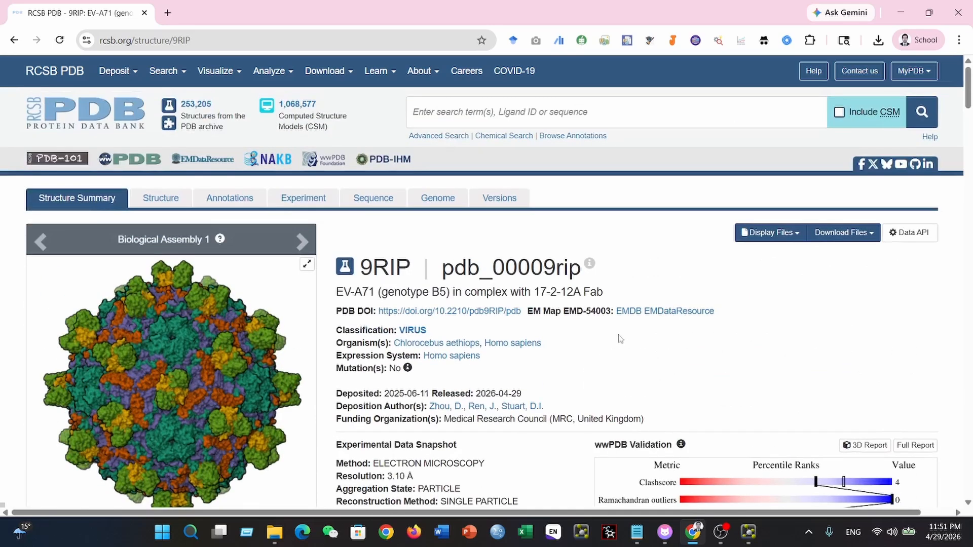
# Download the 9RIP structure in Legacy PDB Format and locate 9RIP.pdb in the Downloads folder
pyautogui.click(876, 232)
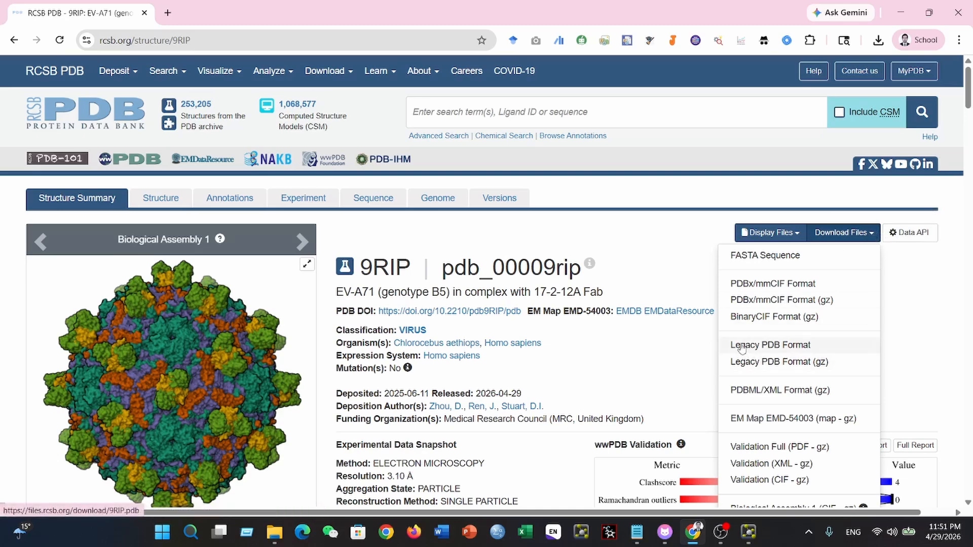
pyautogui.click(783, 348)
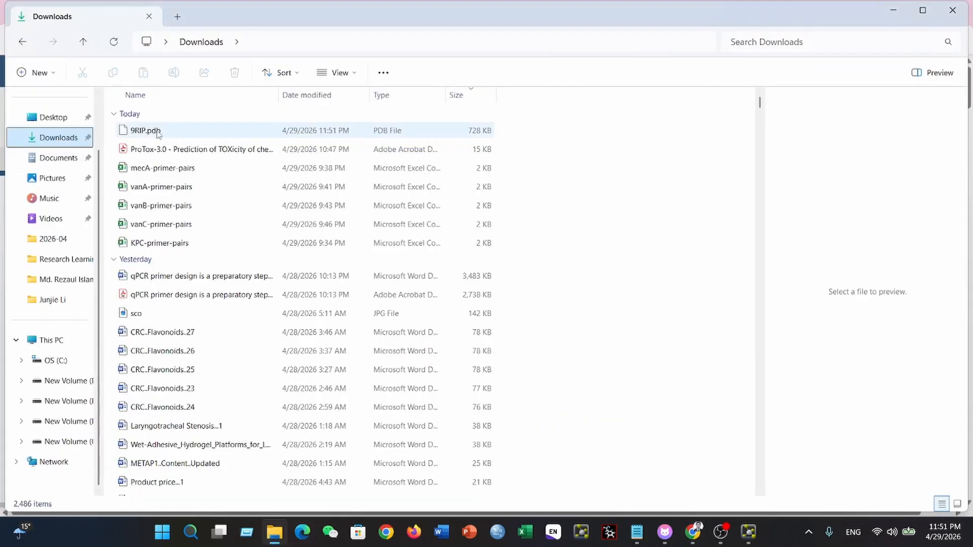
pyautogui.click(274, 532)
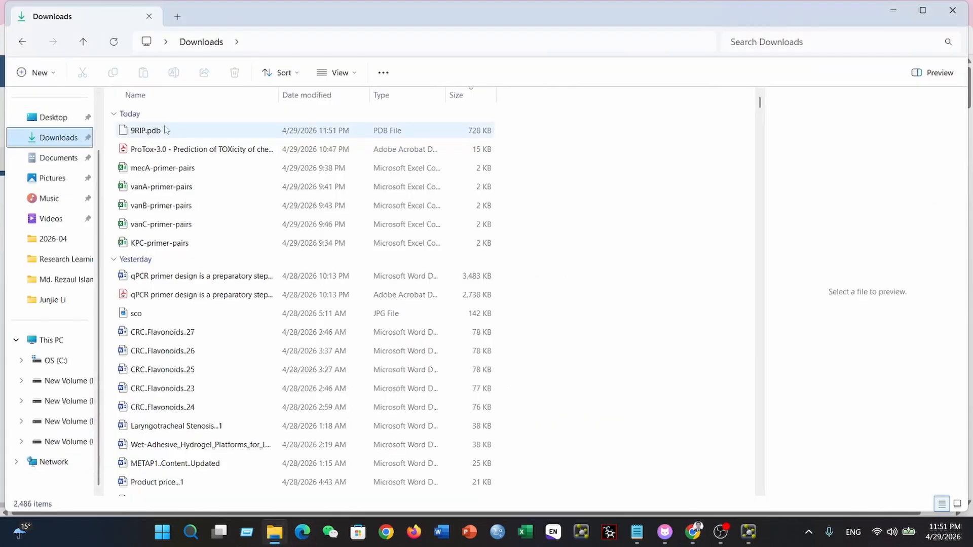
# Switch to PyMOL and open the 9RIP.pdb file from the Downloads folder
pyautogui.click(749, 532)
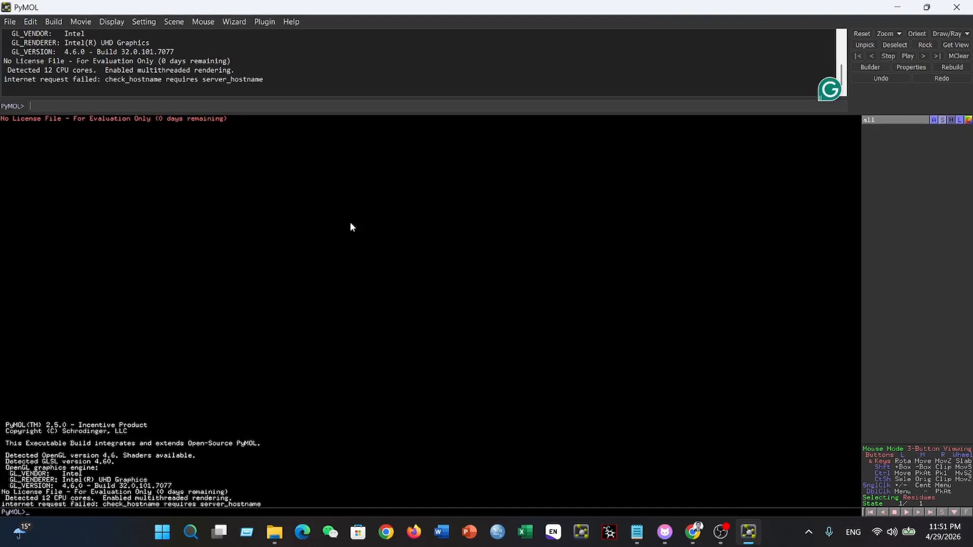
pyautogui.click(10, 22)
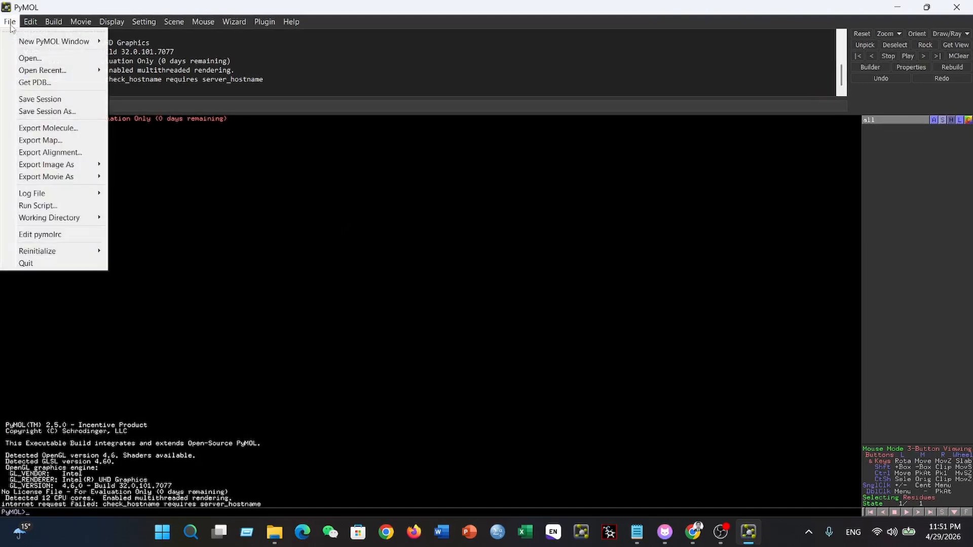
pyautogui.click(30, 58)
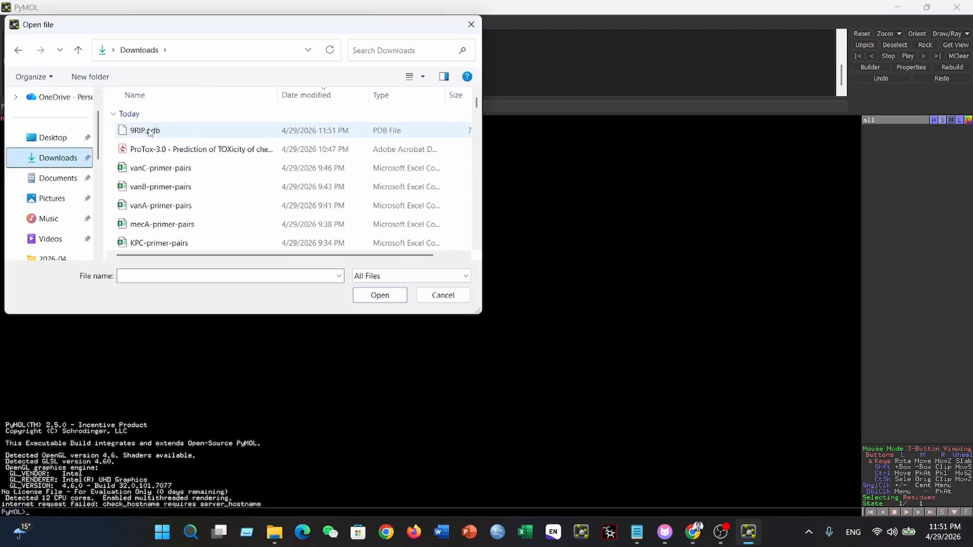
pyautogui.click(151, 131)
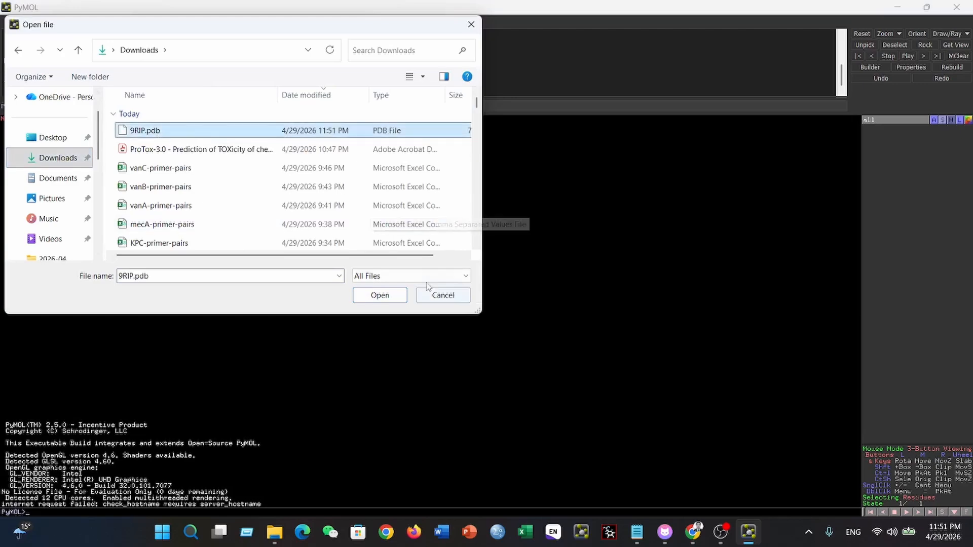
pyautogui.click(386, 294)
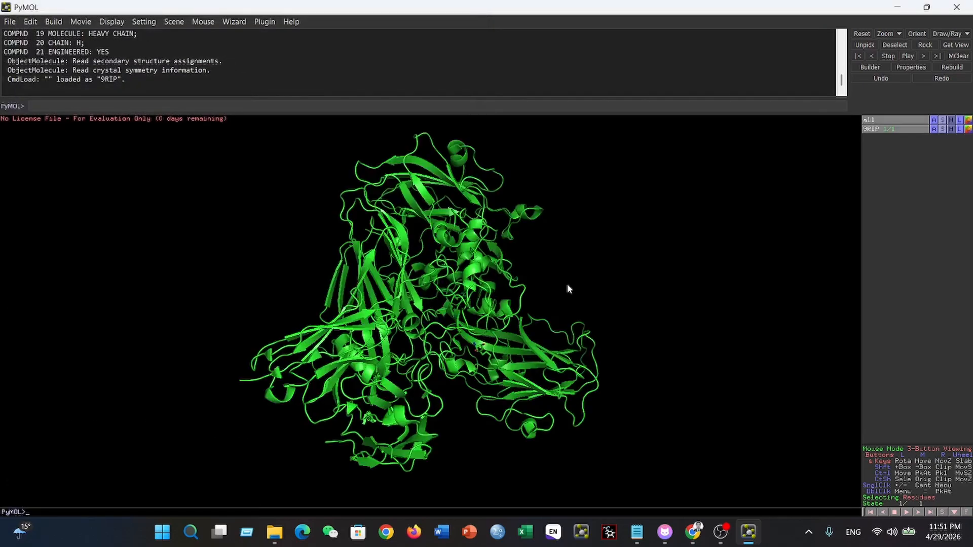
# Rotate and zoom the loaded 9RIP cartoon model to inspect the protein from several sides
pyautogui.moveTo(567, 286); pyautogui.dragTo(467, 208)
pyautogui.moveTo(490, 305); pyautogui.dragTo(549, 372)
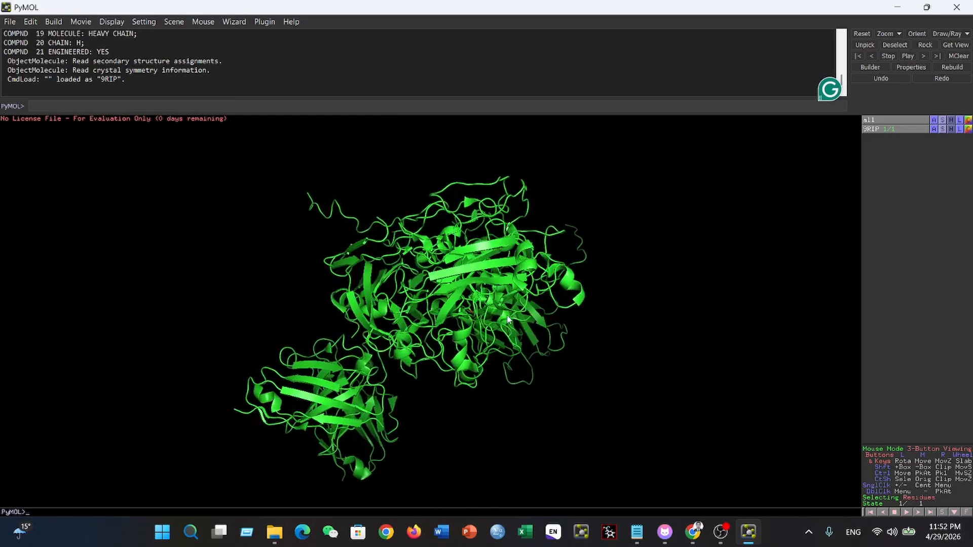
pyautogui.moveTo(507, 316); pyautogui.dragTo(677, 361, button='right')
pyautogui.moveTo(676, 365); pyautogui.dragTo(601, 207)
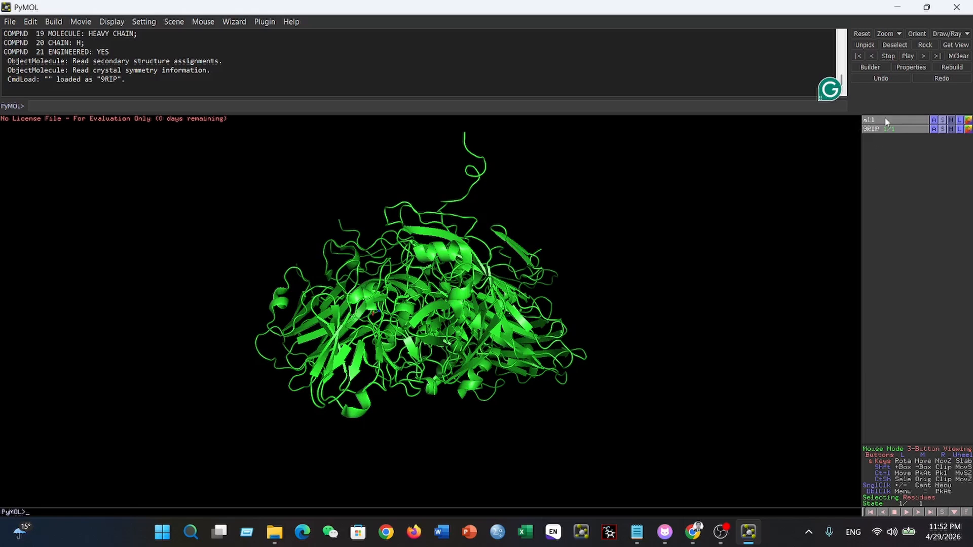
# Hide every representation for all objects, show them as spheres, and rotate the model to inspect it
pyautogui.click(951, 121)
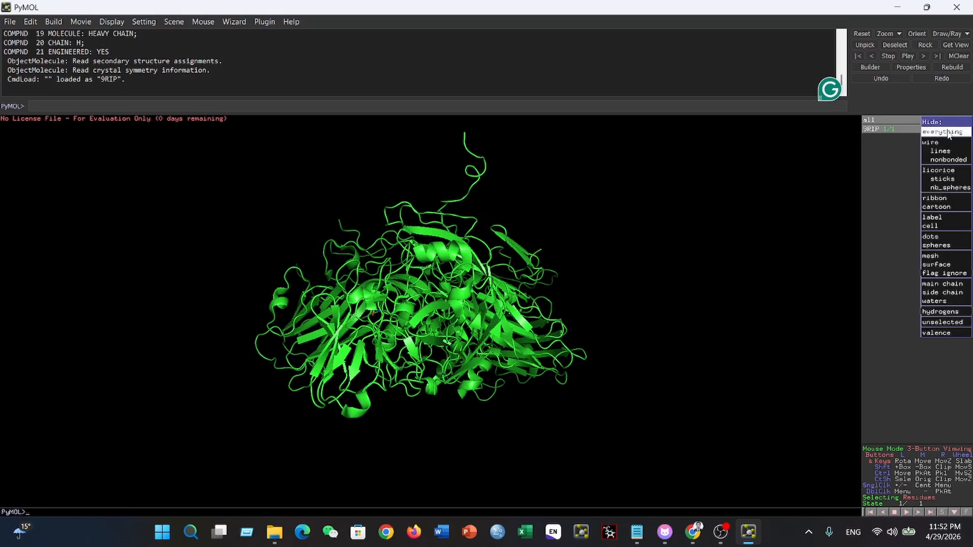
pyautogui.click(943, 132)
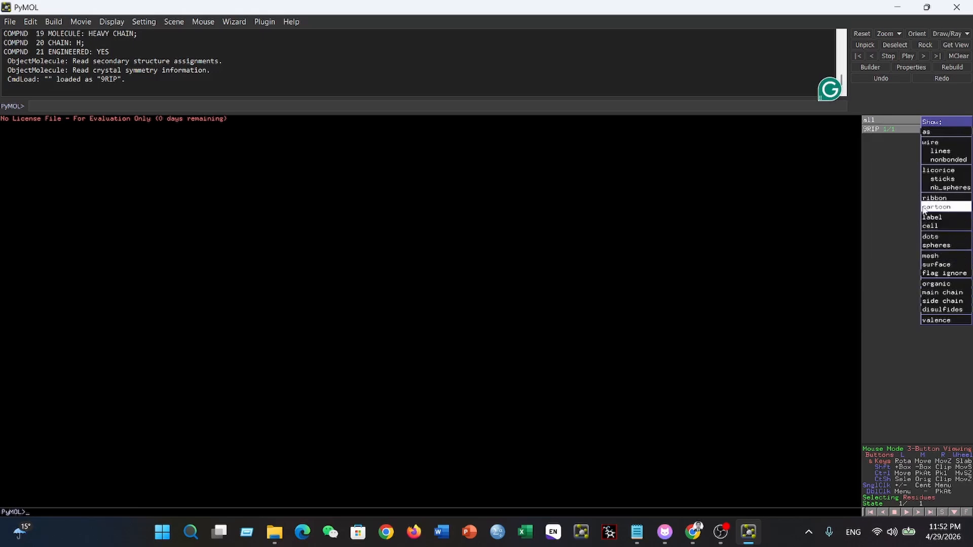
pyautogui.click(943, 246)
pyautogui.moveTo(525, 249); pyautogui.dragTo(674, 217)
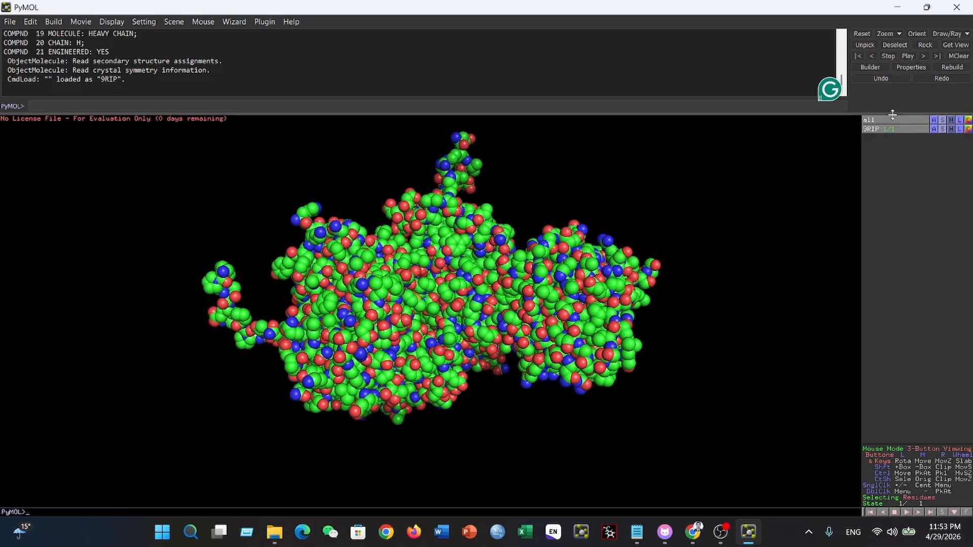
# Replace the spheres with the cartoon representation for all objects and rotate the model
pyautogui.click(953, 122)
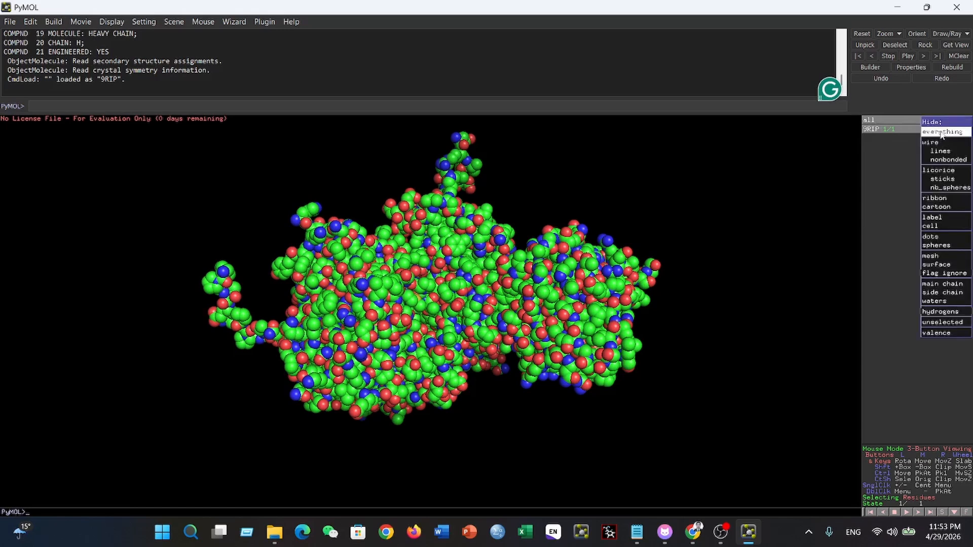
pyautogui.click(942, 133)
pyautogui.click(942, 119)
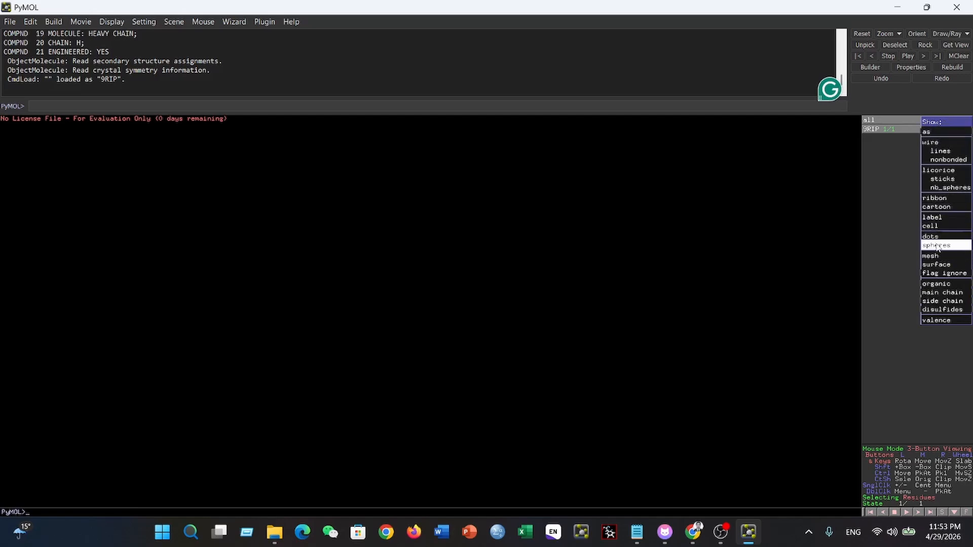
pyautogui.click(943, 207)
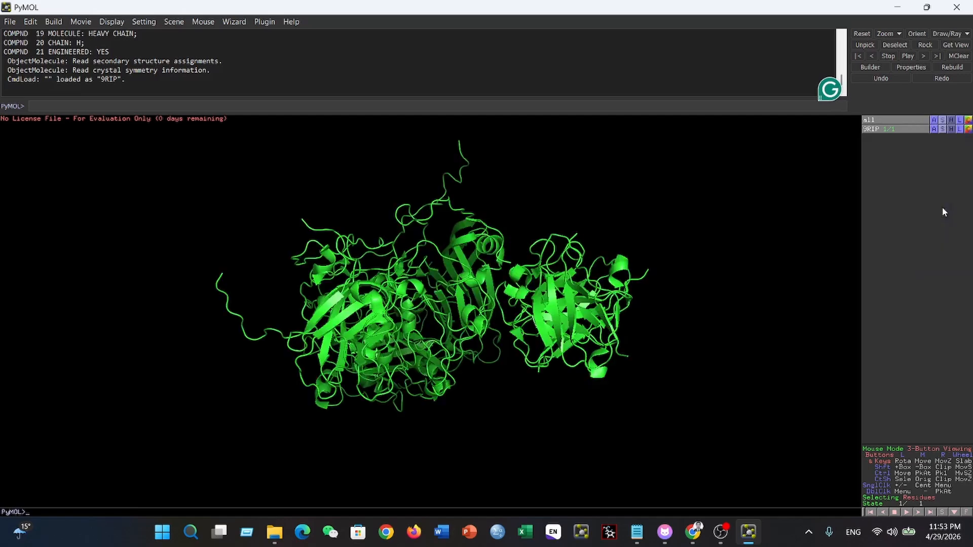
pyautogui.moveTo(600, 250); pyautogui.dragTo(628, 265)
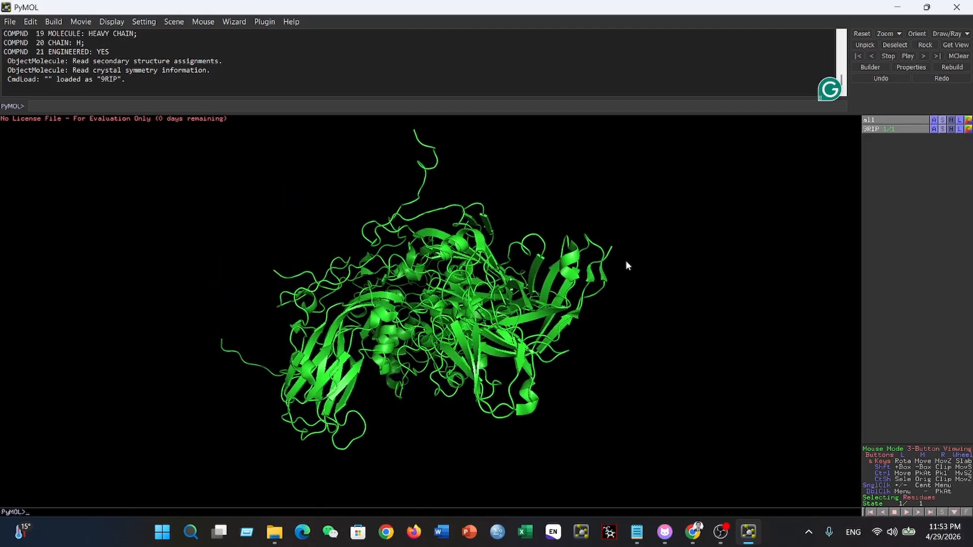
# Hide the cartoon, show all objects as mesh, and rotate the mesh model to view several sides
pyautogui.click(953, 121)
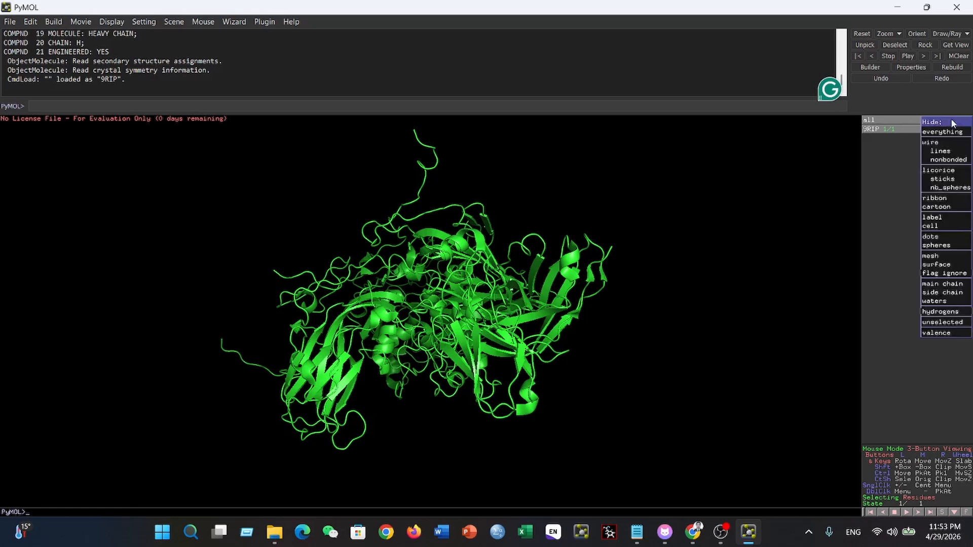
pyautogui.click(946, 133)
pyautogui.click(941, 121)
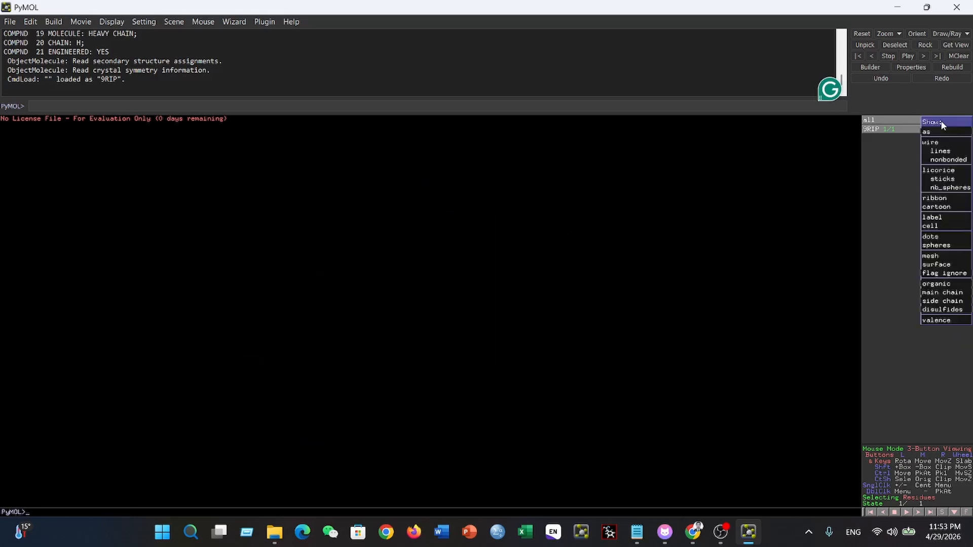
pyautogui.click(938, 256)
pyautogui.moveTo(529, 246); pyautogui.dragTo(624, 271)
pyautogui.moveTo(547, 234); pyautogui.dragTo(446, 287)
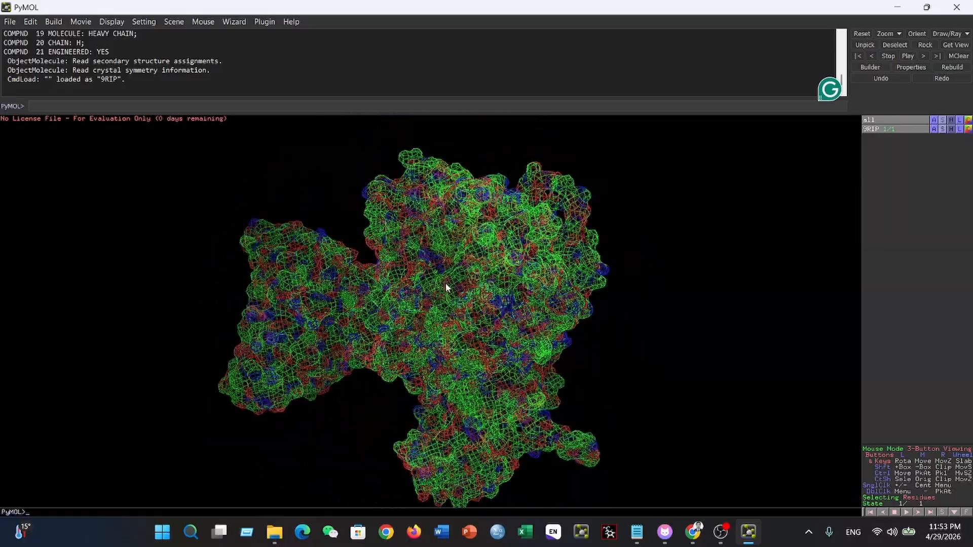
# Hide the mesh, show all objects as cartoon again, and rotate the model to examine its separate chains
pyautogui.click(951, 120)
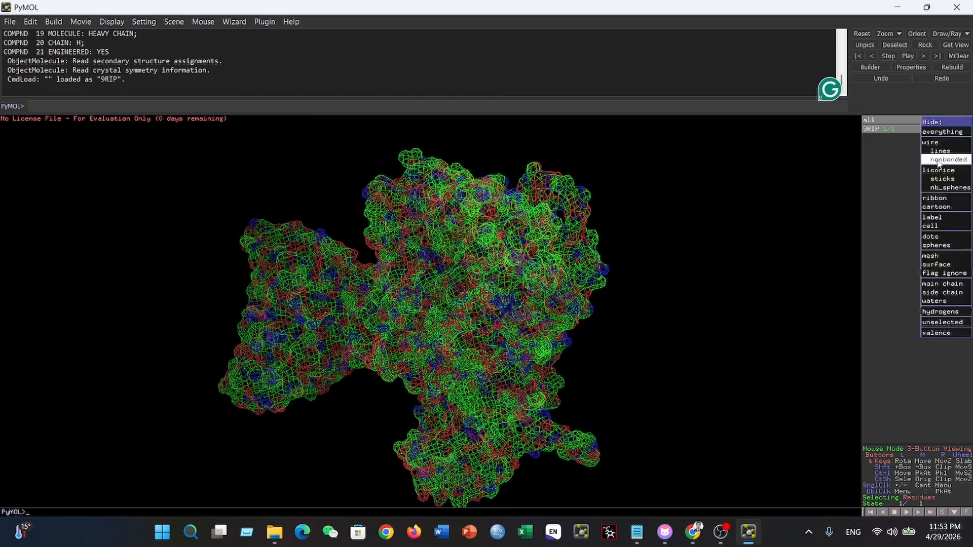
pyautogui.click(942, 132)
pyautogui.click(943, 121)
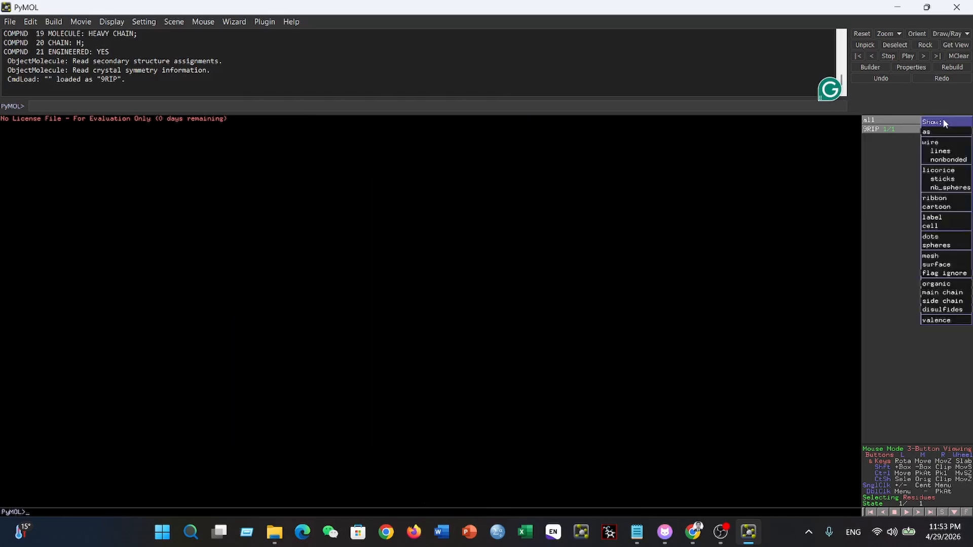
pyautogui.click(942, 208)
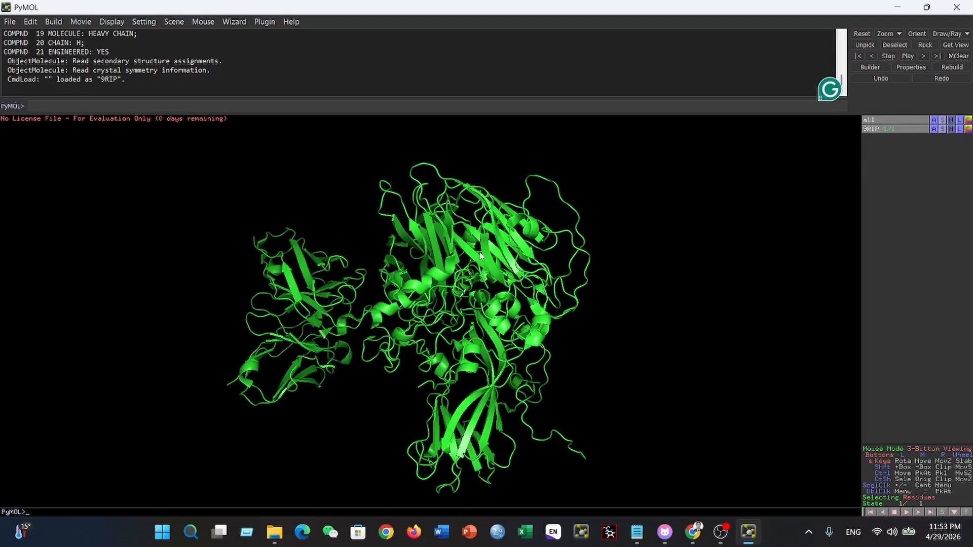
pyautogui.moveTo(507, 247)
pyautogui.mouseDown()
pyautogui.moveTo(384, 250)
pyautogui.moveTo(579, 263)
pyautogui.moveTo(369, 196)
pyautogui.moveTo(416, 195)
pyautogui.mouseUp()
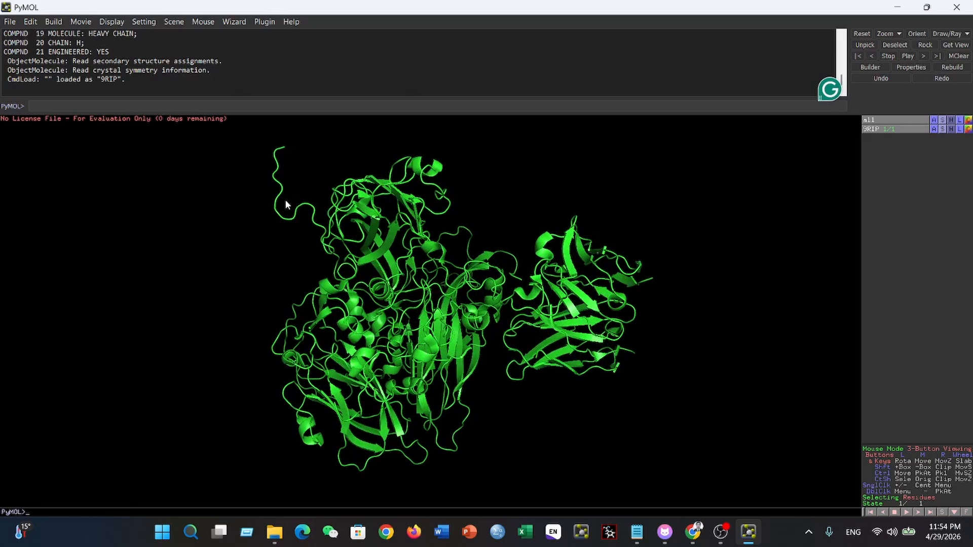
# Turn on the sequence display for 9RIP and look through the sequences of chains A, B and C
pyautogui.click(116, 24)
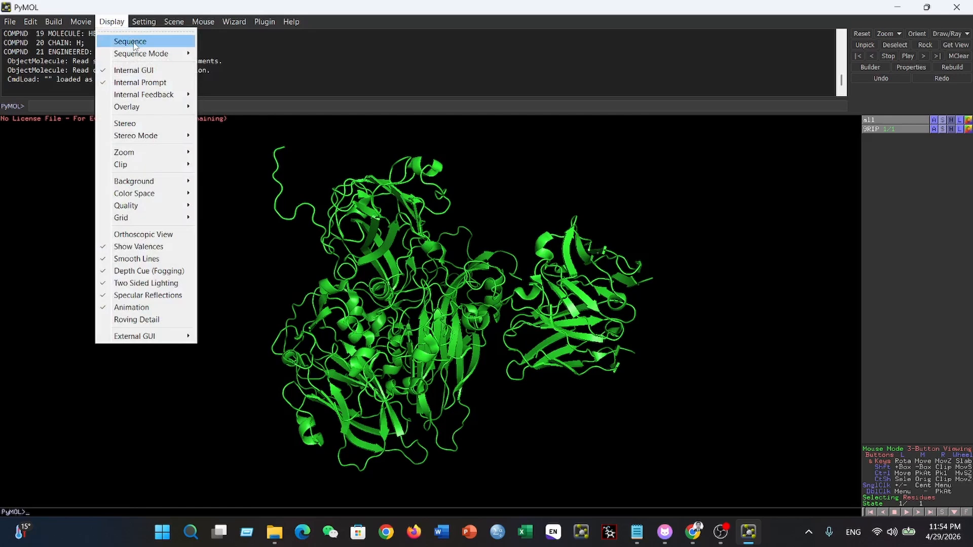
pyautogui.click(131, 42)
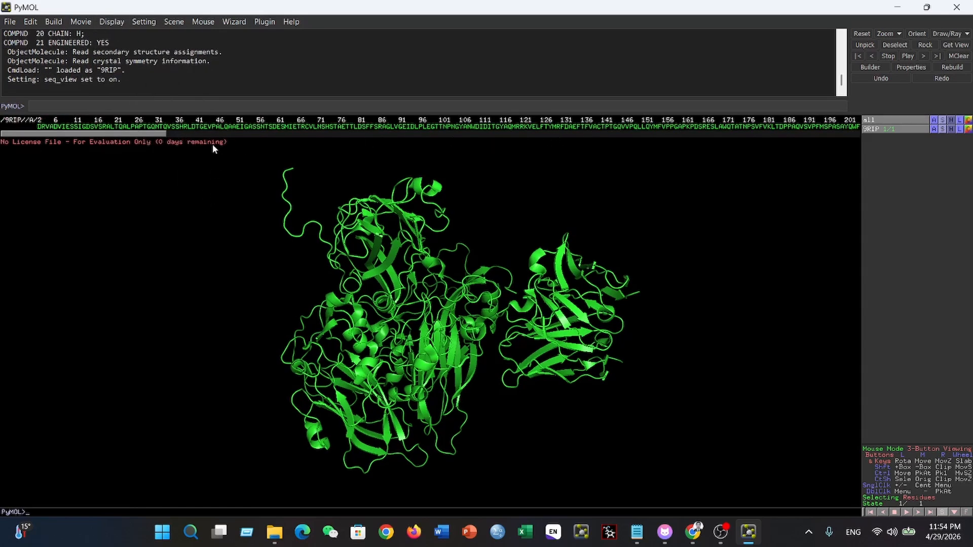
pyautogui.moveTo(150, 135)
pyautogui.mouseDown()
pyautogui.moveTo(251, 137)
pyautogui.moveTo(132, 137)
pyautogui.mouseUp()
pyautogui.moveTo(107, 127); pyautogui.dragTo(302, 134)
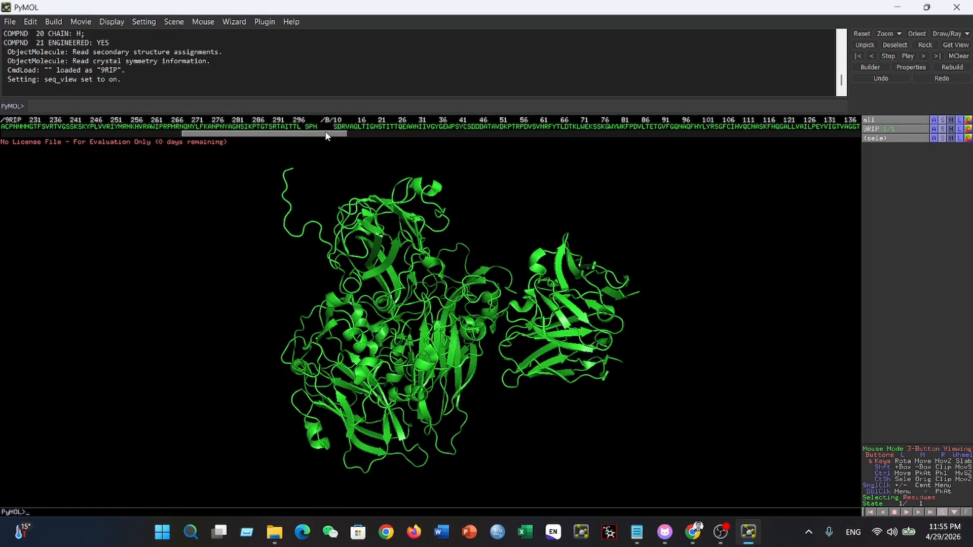
pyautogui.moveTo(326, 131); pyautogui.dragTo(494, 131)
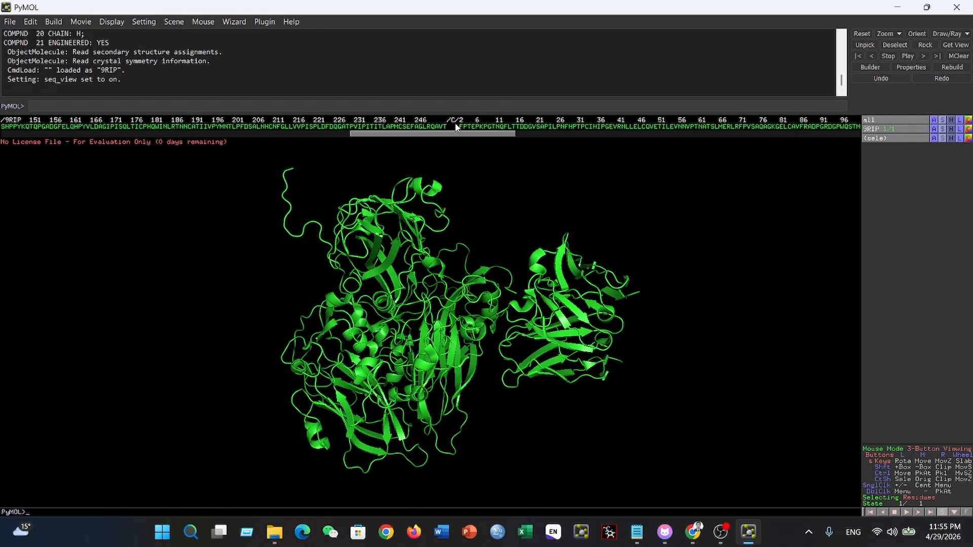
pyautogui.moveTo(460, 135); pyautogui.dragTo(185, 136)
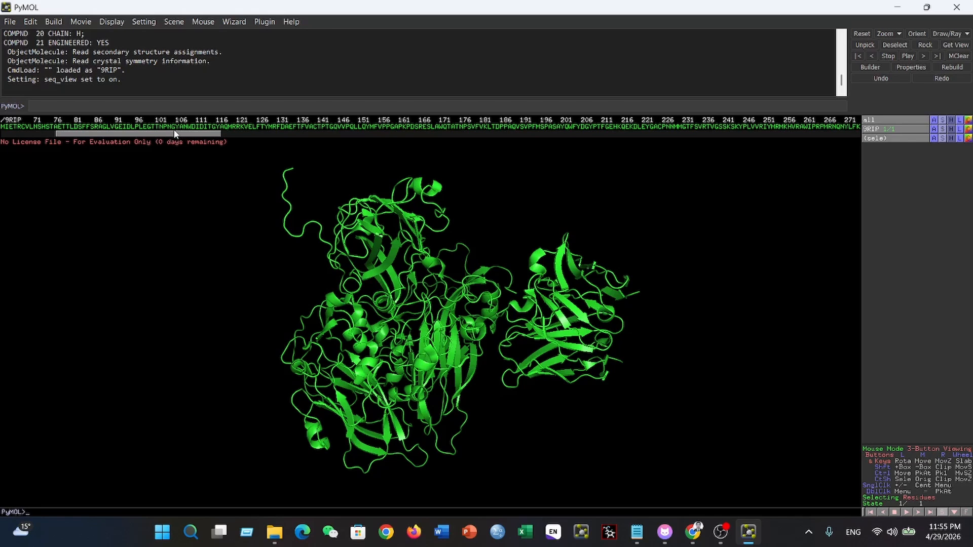
# Select everything from the SPH residues at chain A's end through the last residue of chain L and remove it
pyautogui.moveTo(174, 127); pyautogui.dragTo(281, 133)
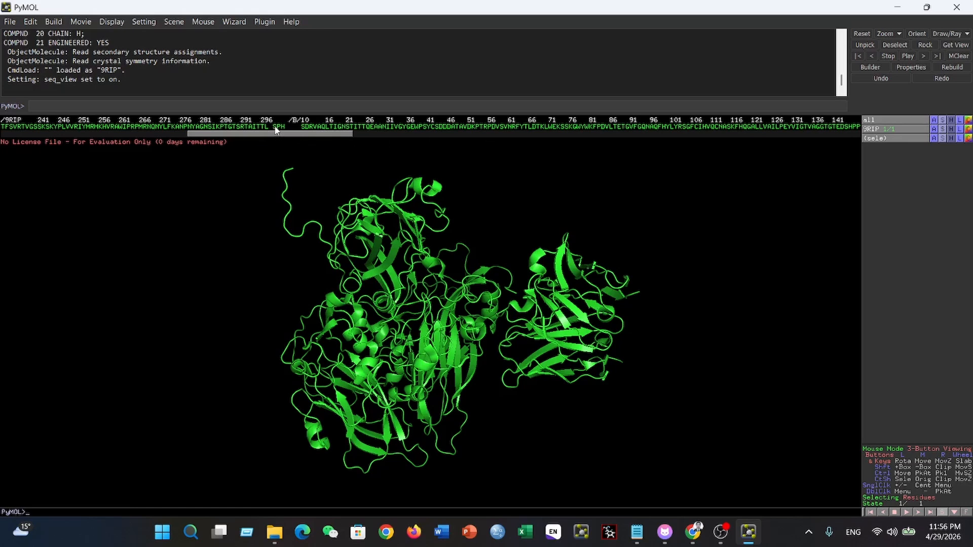
pyautogui.moveTo(275, 128); pyautogui.dragTo(281, 130)
pyautogui.moveTo(291, 136); pyautogui.dragTo(833, 137)
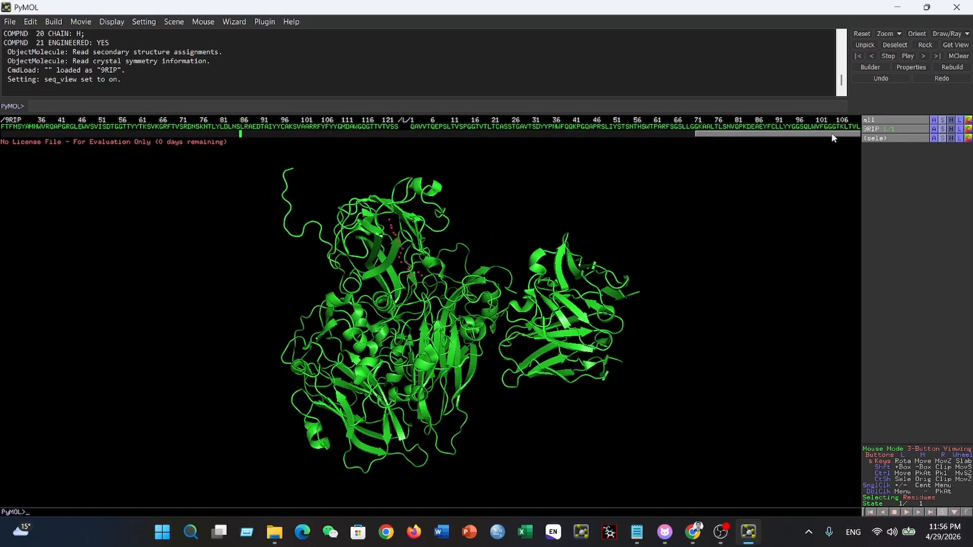
pyautogui.keyDown('shift'); pyautogui.click(857, 129); pyautogui.keyUp('shift')
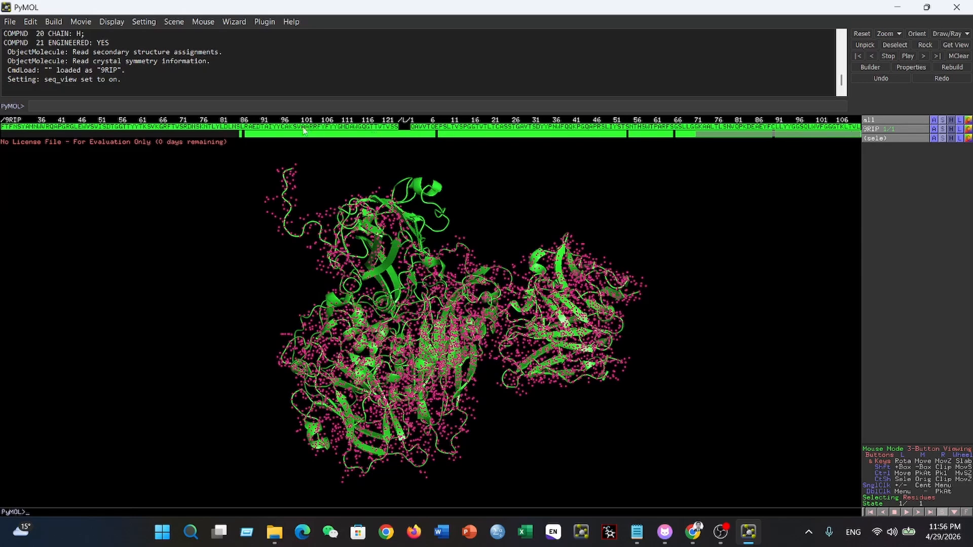
pyautogui.moveTo(766, 135); pyautogui.dragTo(278, 135)
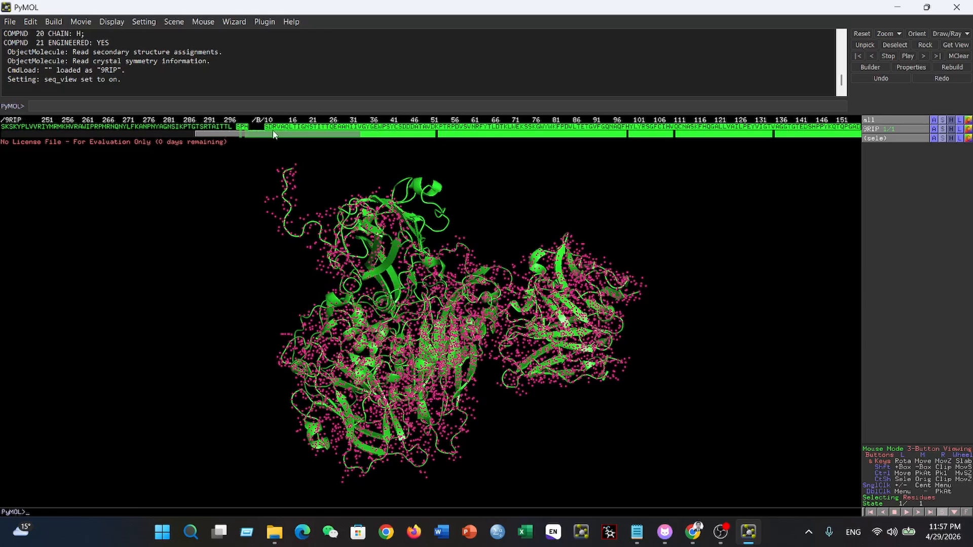
pyautogui.rightClick(349, 130)
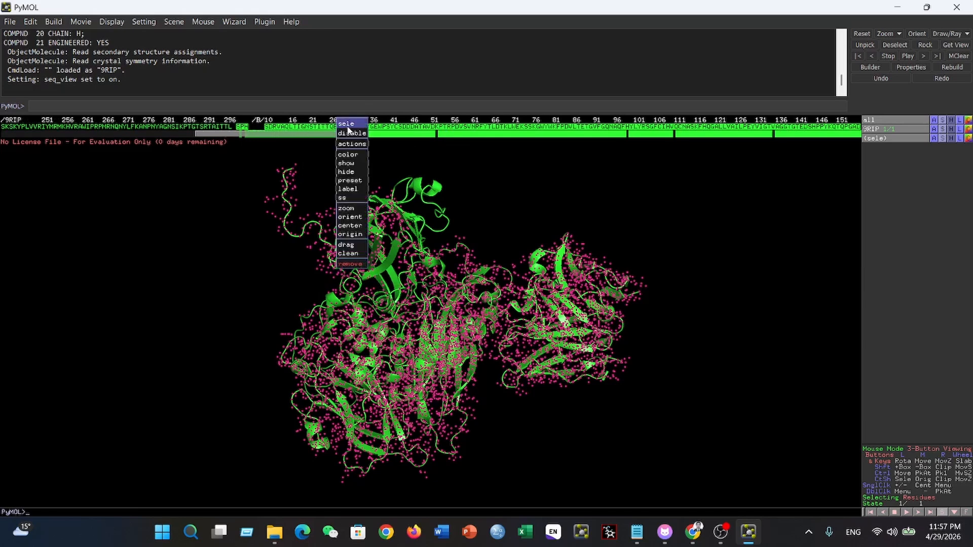
pyautogui.click(353, 269)
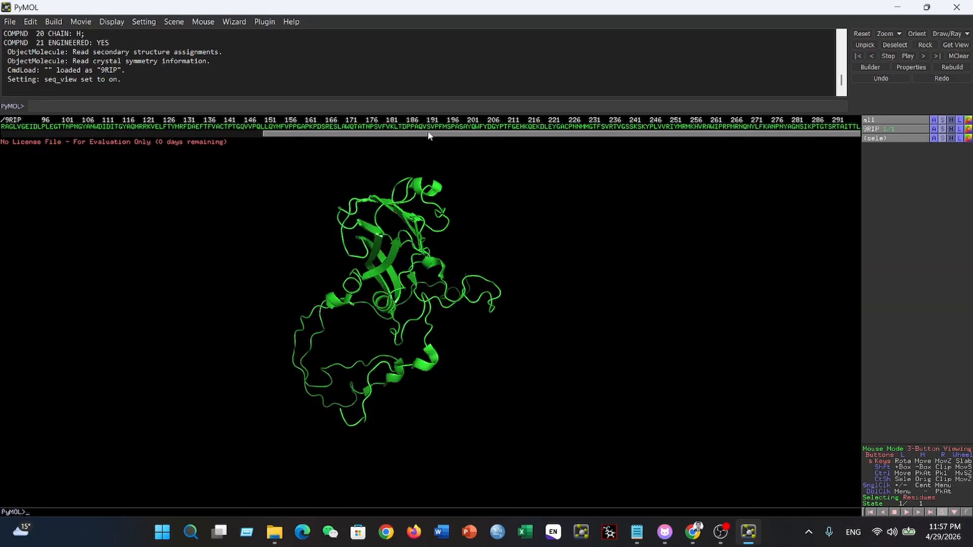
# Check the remaining chain A sequence and rotate the remaining cartoon model to inspect it
pyautogui.moveTo(426, 136); pyautogui.dragTo(479, 140)
pyautogui.moveTo(446, 134); pyautogui.dragTo(508, 143)
pyautogui.moveTo(430, 255); pyautogui.dragTo(380, 272)
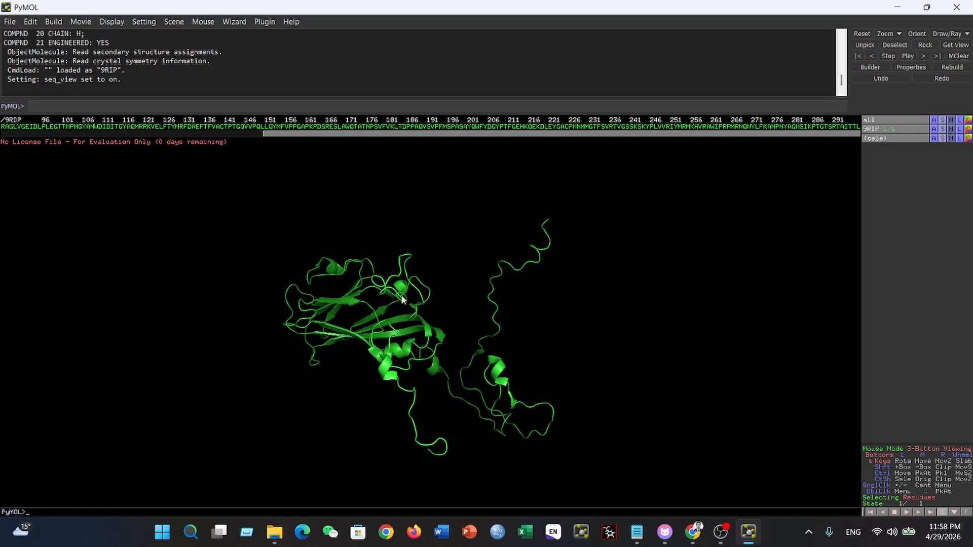
# Start exporting the enabled molecule in its current state with PDB (*.pdb *.pdb.gz) as the file type
pyautogui.click(10, 23)
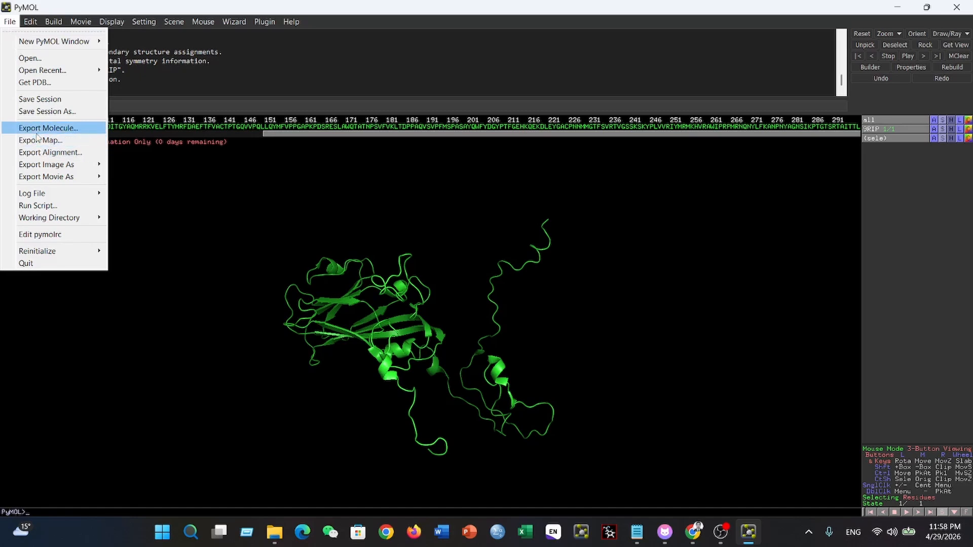
pyautogui.click(37, 130)
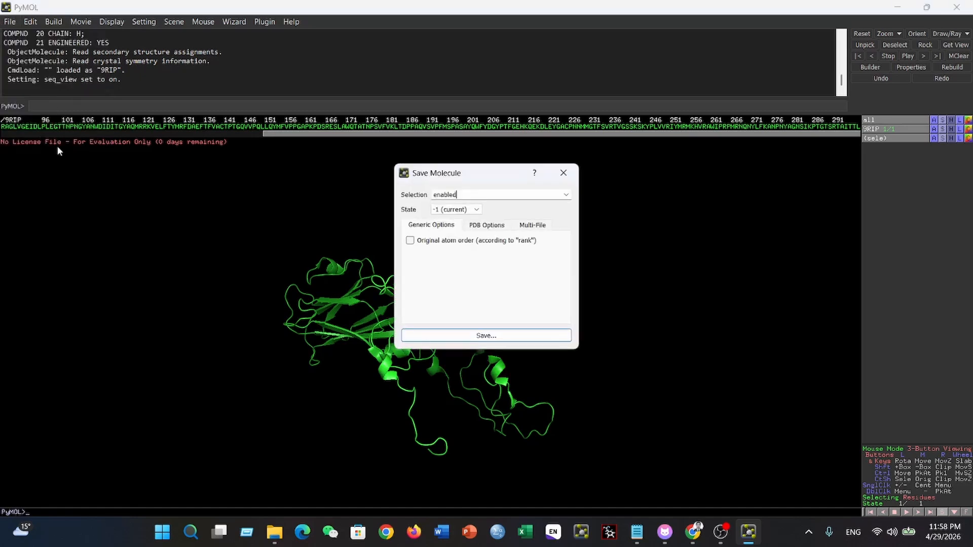
pyautogui.click(483, 337)
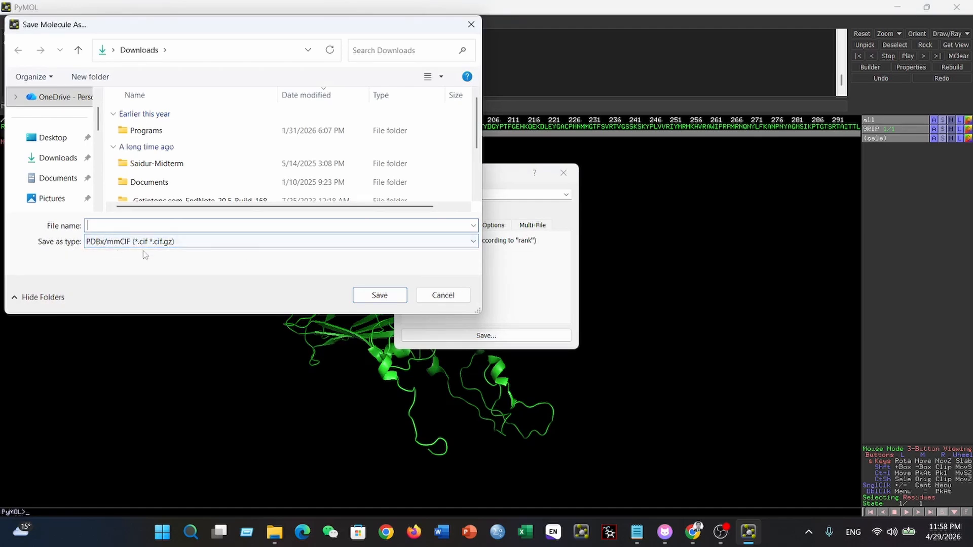
pyautogui.click(474, 242)
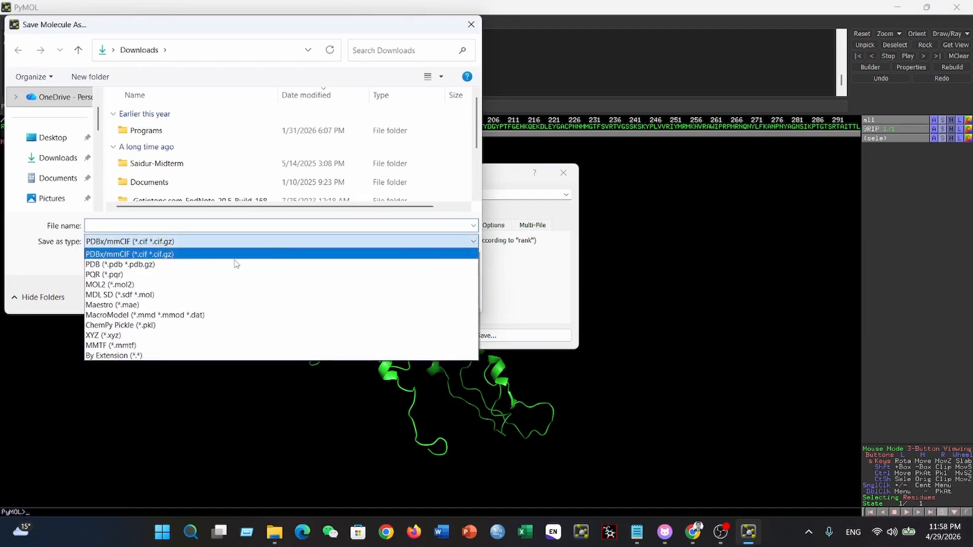
pyautogui.click(120, 269)
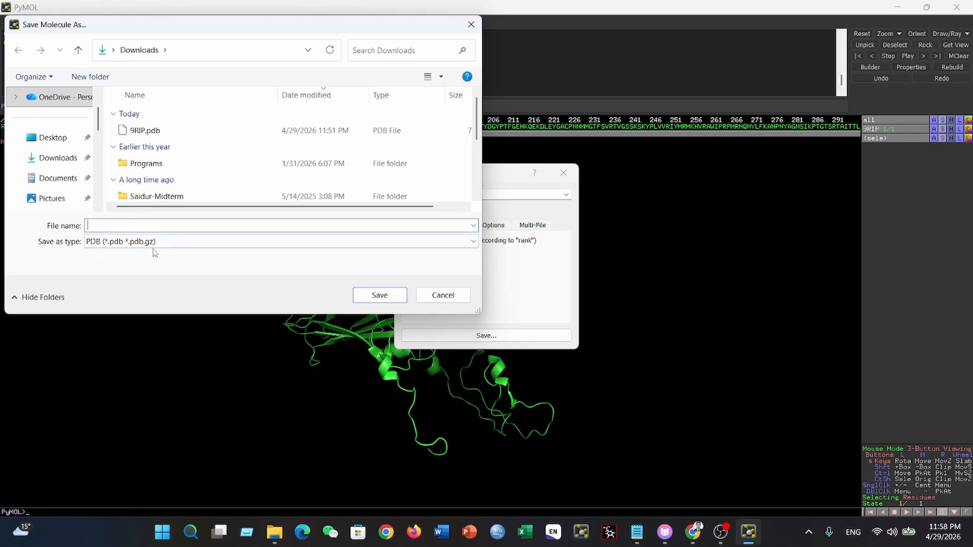
pyautogui.click(477, 242)
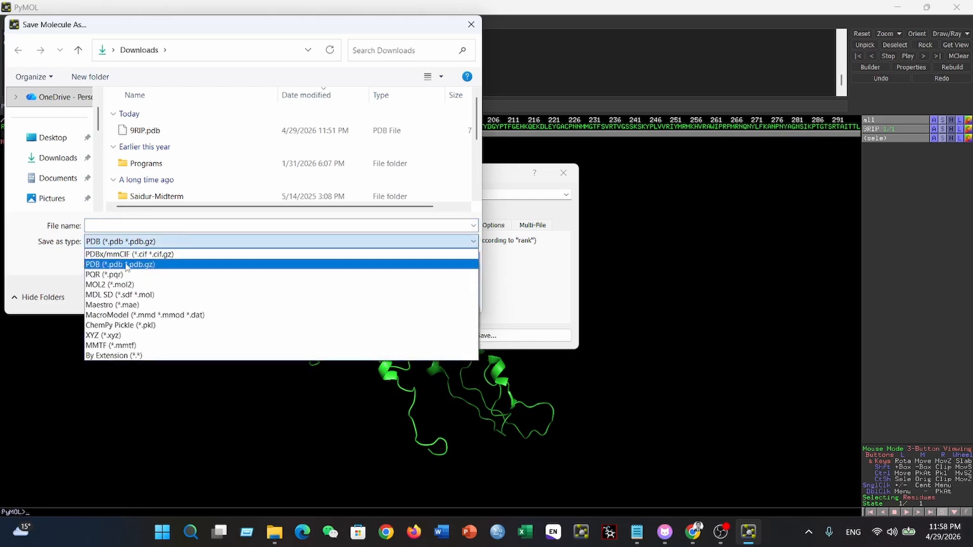
pyautogui.click(139, 263)
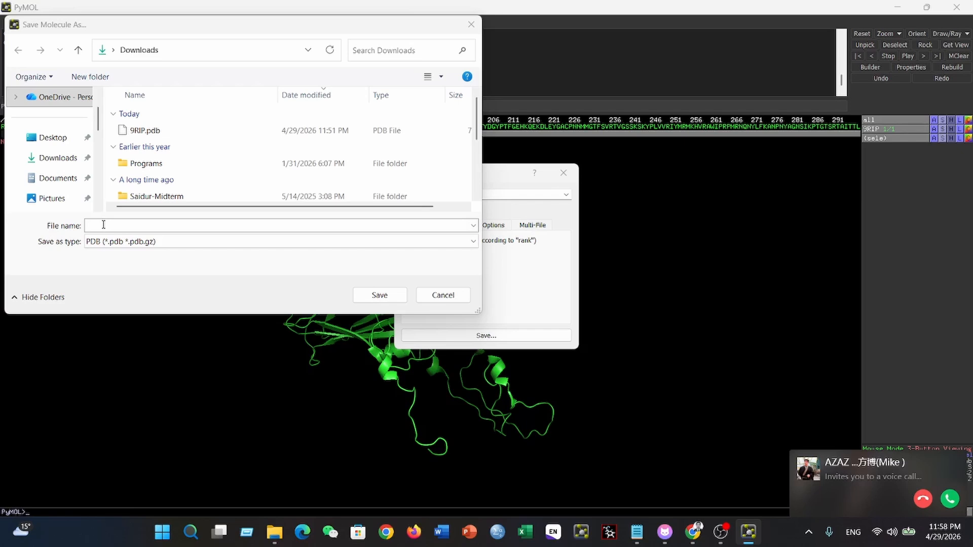
# Name the exported file "Protein preperation" and save it in the Downloads folder
pyautogui.write('Proye')
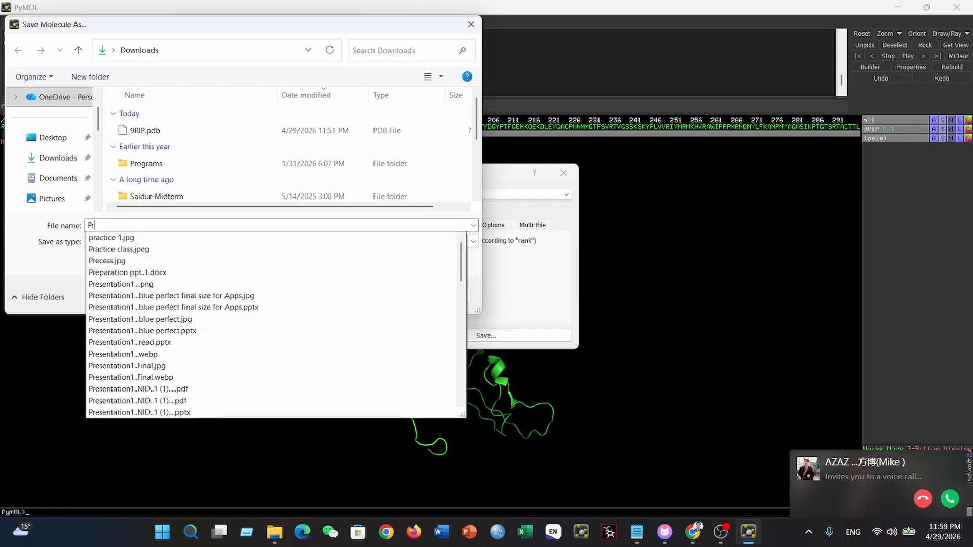
pyautogui.press('BackSpace')
pyautogui.press('BackSpace')
pyautogui.write('tei')
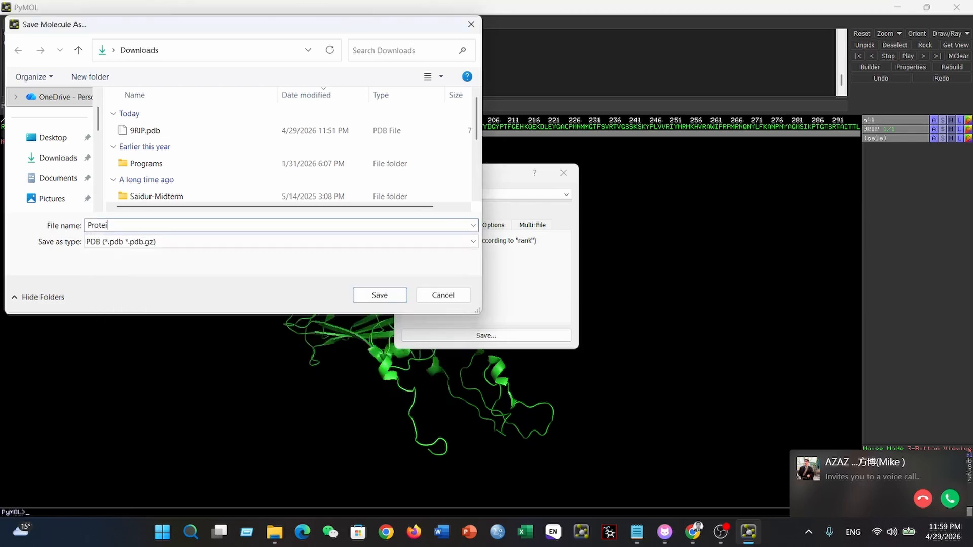
pyautogui.write('n preperation')
pyautogui.scroll(2, 61, 181)
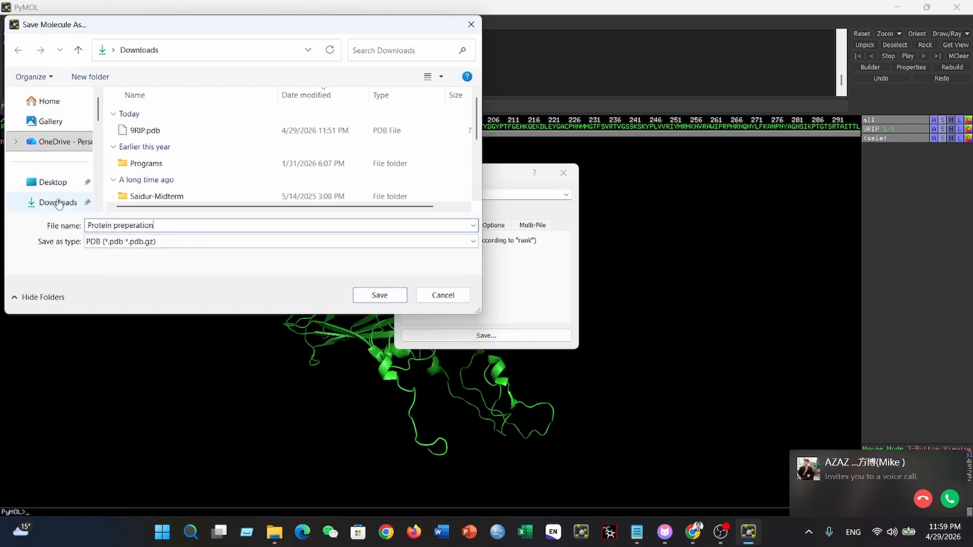
pyautogui.scroll(-1, 61, 188)
pyautogui.click(362, 296)
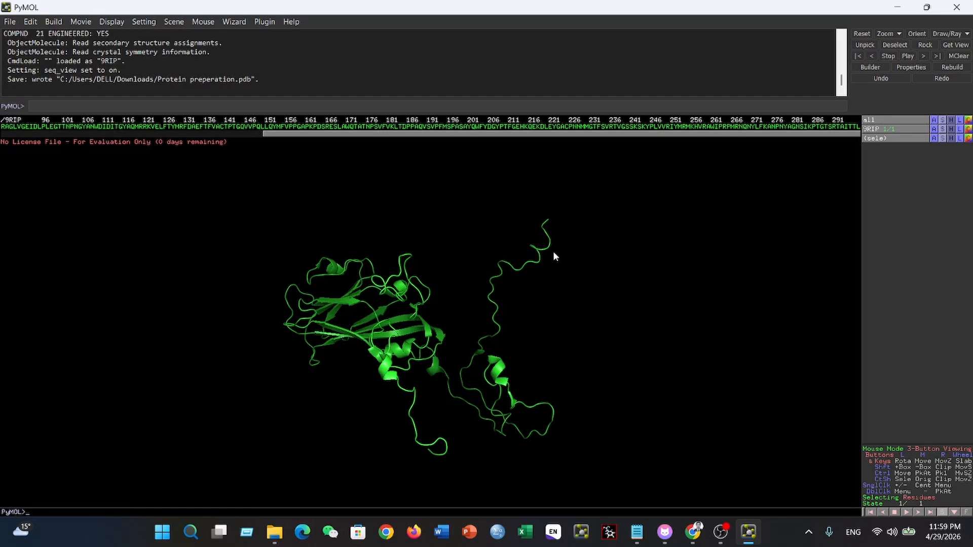
# Rotate the trimmed protein model to inspect it from other sides
pyautogui.moveTo(573, 275); pyautogui.dragTo(540, 318)
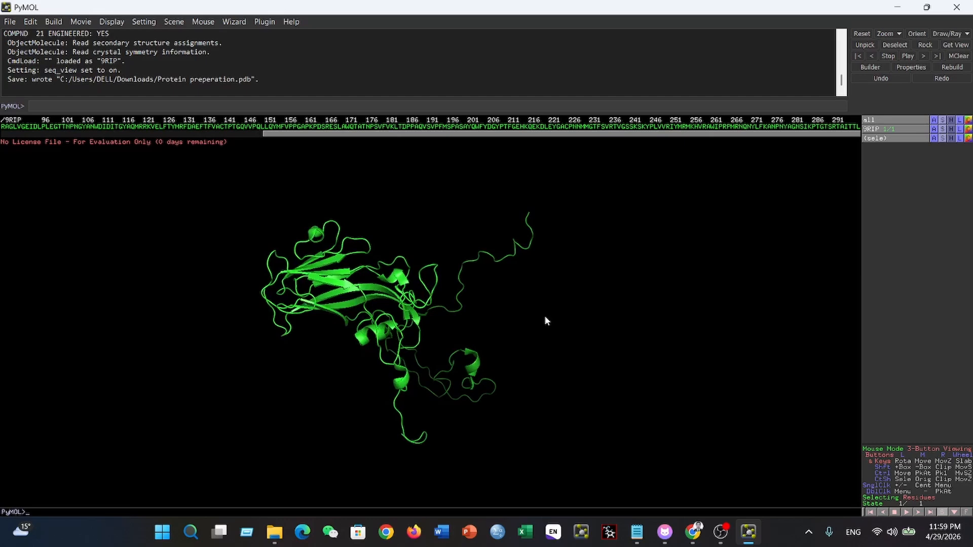
pyautogui.moveTo(546, 320); pyautogui.dragTo(332, 252)
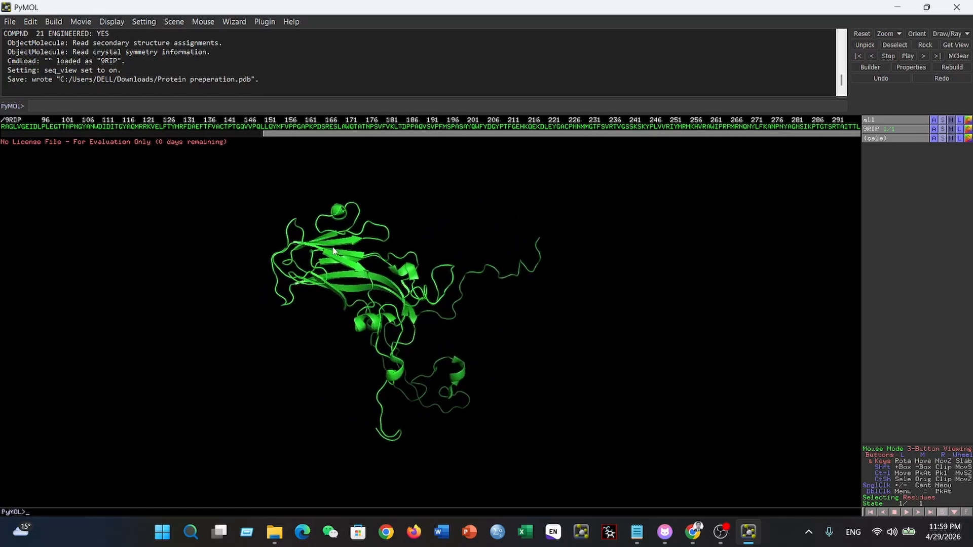